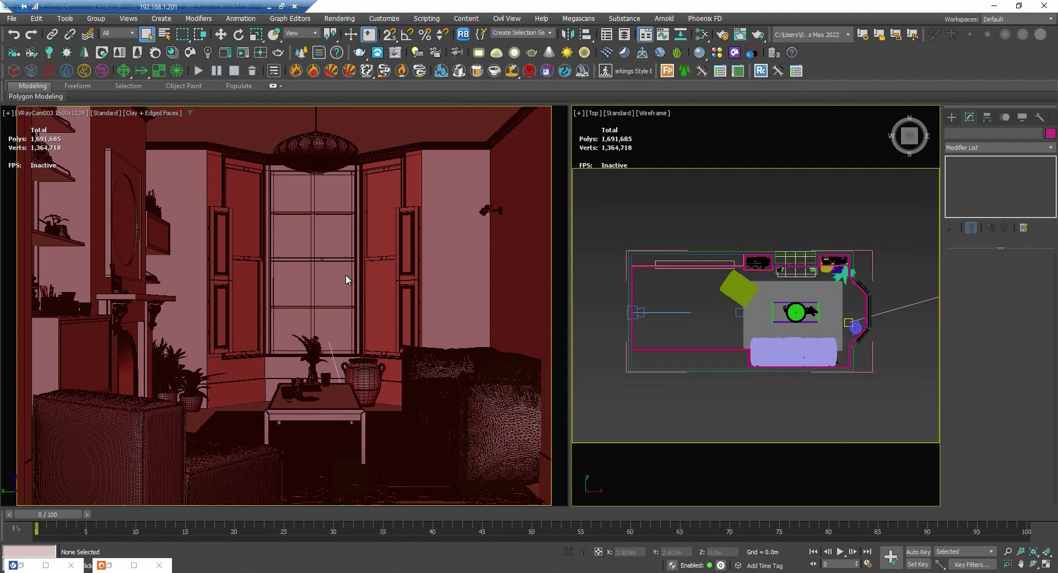
# - Run an interactive test render of the VRayCam003 view, stop it and put the frame buffer away
pyautogui.click(393, 53)
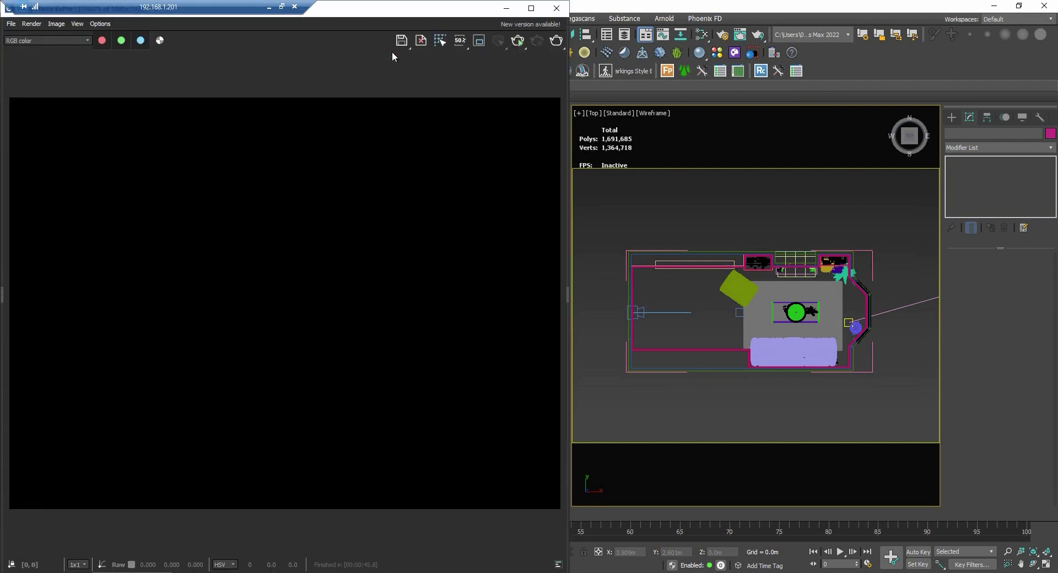
pyautogui.click(520, 39)
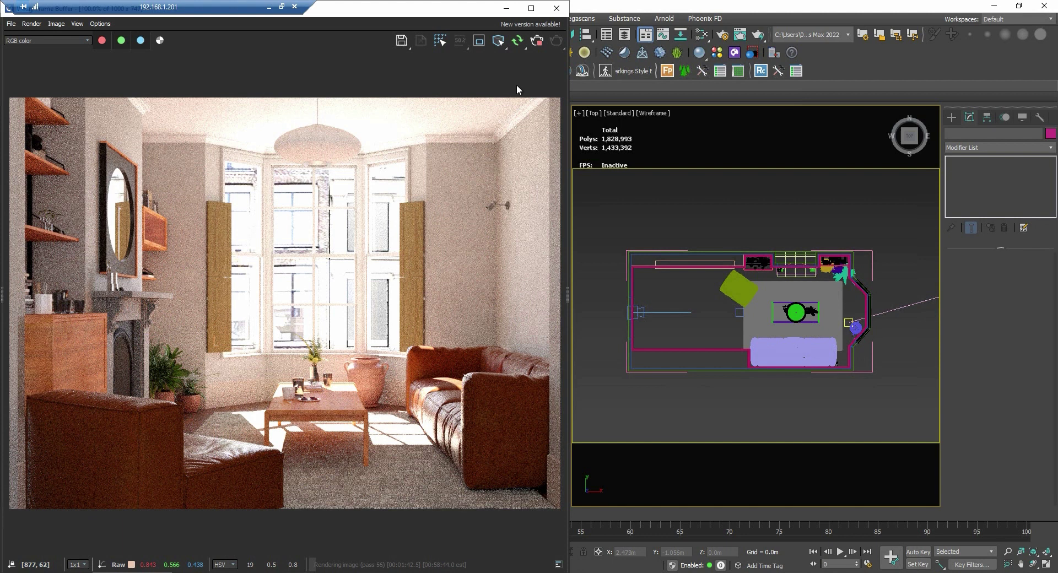
pyautogui.click(537, 40)
pyautogui.click(508, 8)
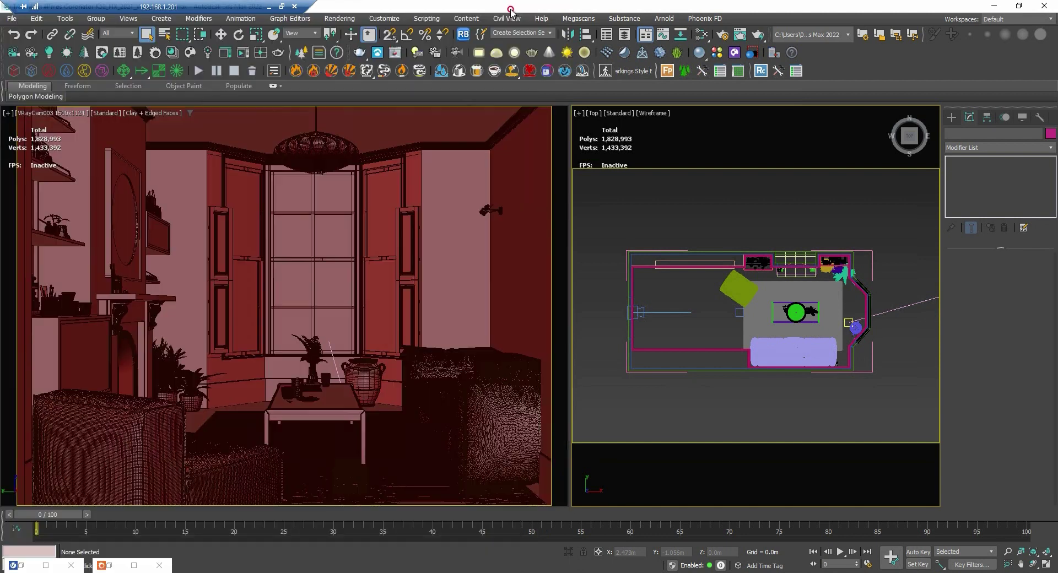
# - Select the camera of the VRayCam003 view and set its focal length to 34 mm
pyautogui.click(386, 232)
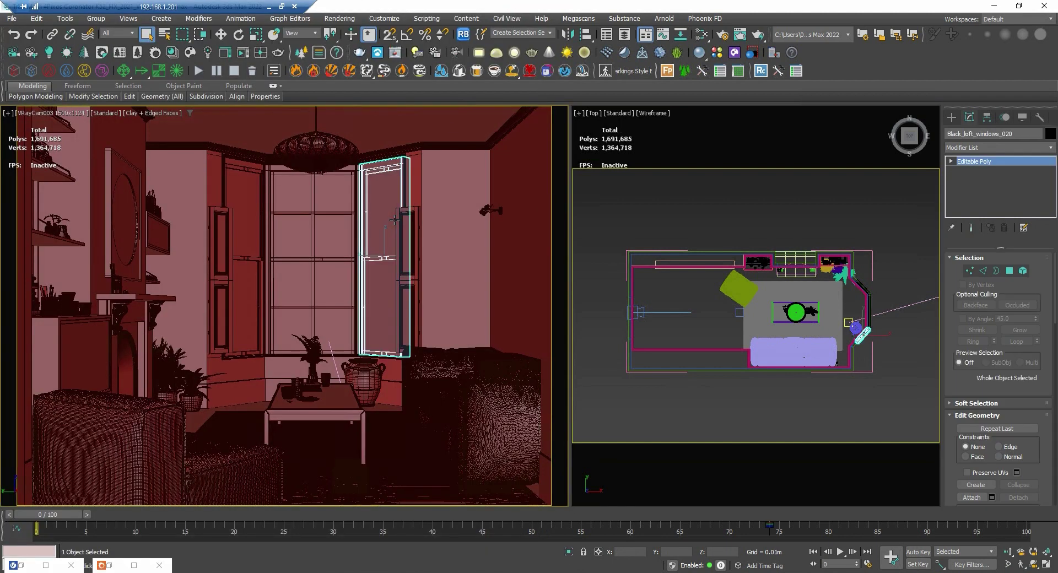
pyautogui.click(46, 113)
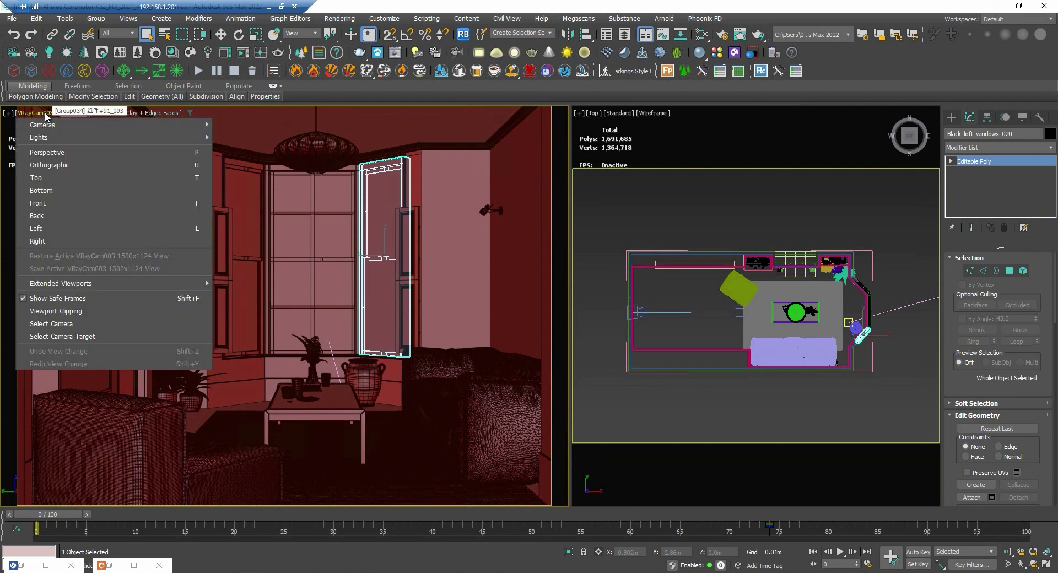
pyautogui.click(104, 325)
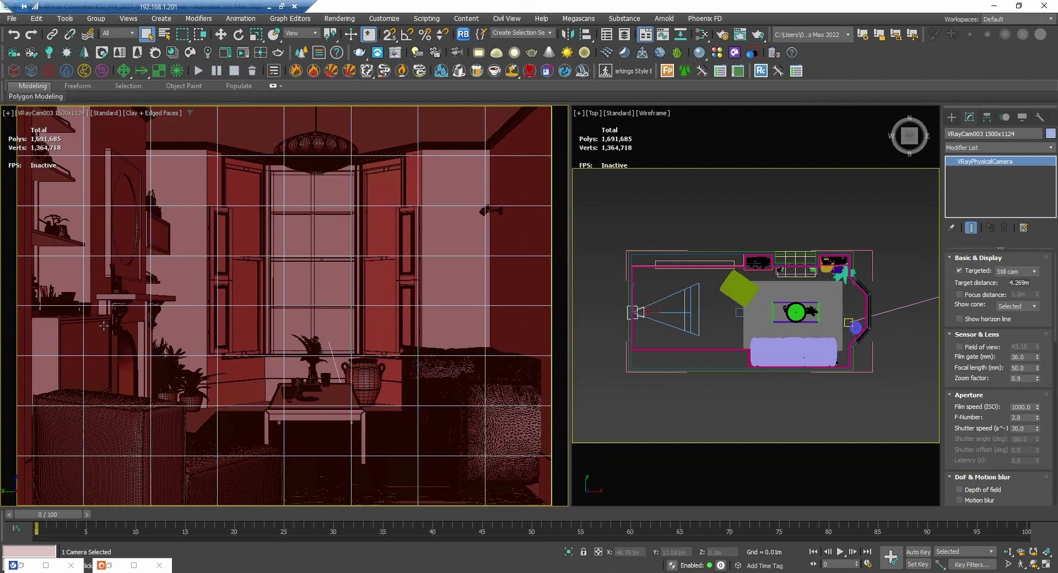
pyautogui.moveTo(1039, 370); pyautogui.dragTo(1042, 385)
pyautogui.doubleClick(1024, 368)
pyautogui.write('34')
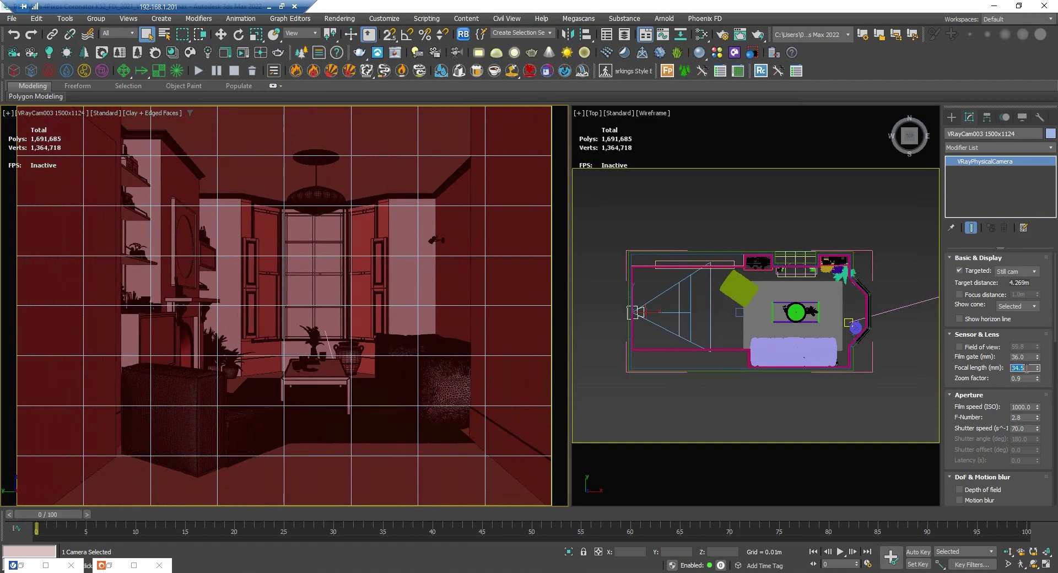
pyautogui.press('Return')
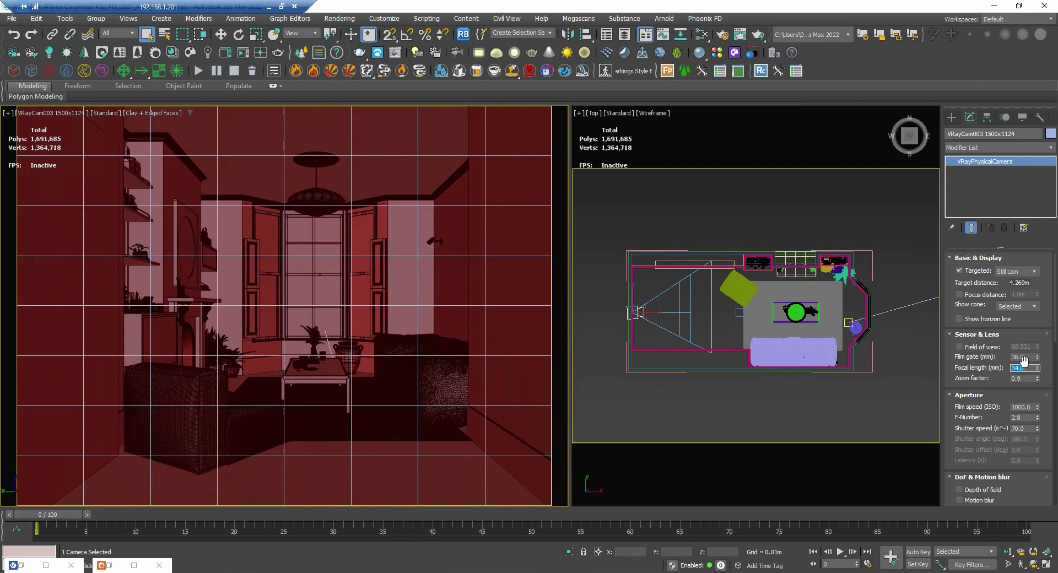
# - Move the camera about 1.56 m forward into the room, towards the windows
pyautogui.press('w')
pyautogui.click(666, 315)
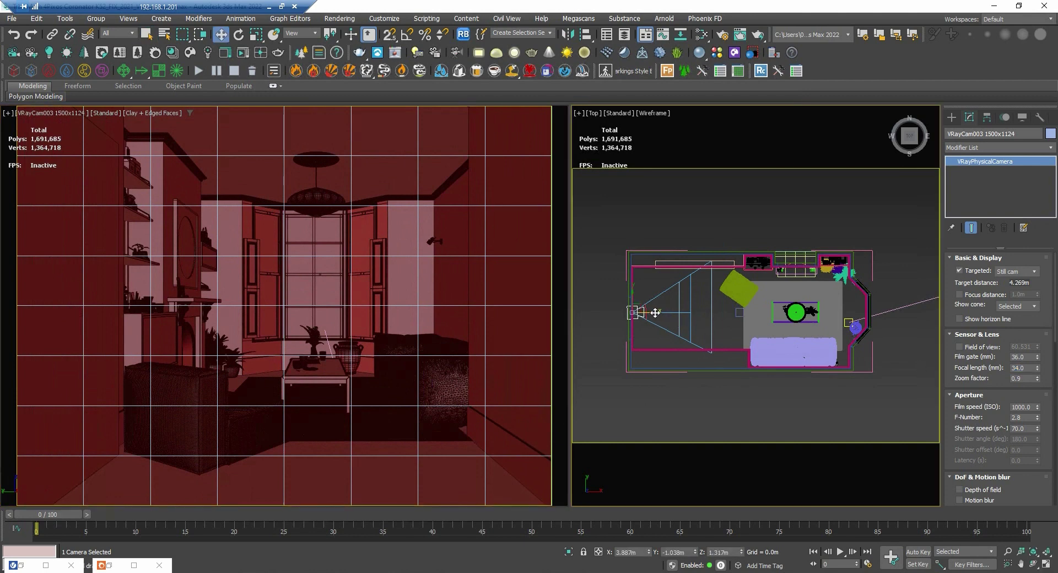
pyautogui.moveTo(666, 315); pyautogui.dragTo(695, 314)
# - Set the camera's focal length to 30 mm and move it about 0.4 m closer to the coffee table
pyautogui.doubleClick(1021, 368)
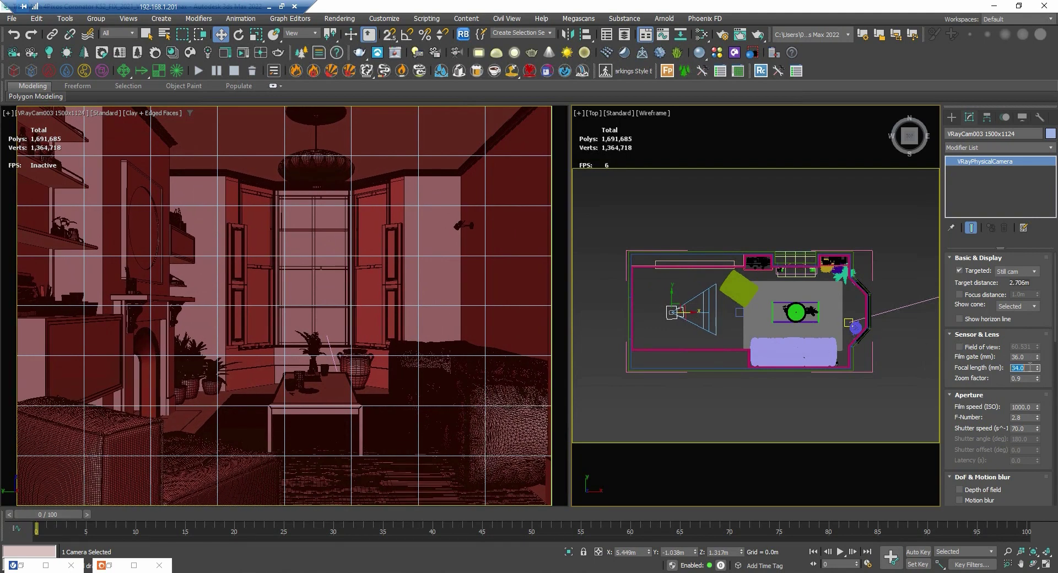
pyautogui.write('3')
pyautogui.press('Return')
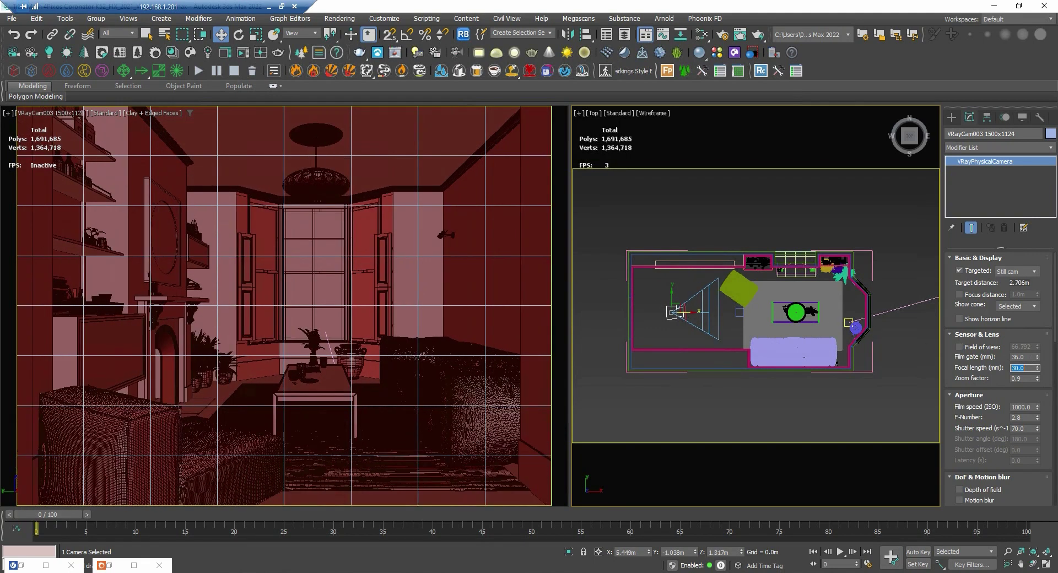
pyautogui.moveTo(693, 313); pyautogui.dragTo(703, 313)
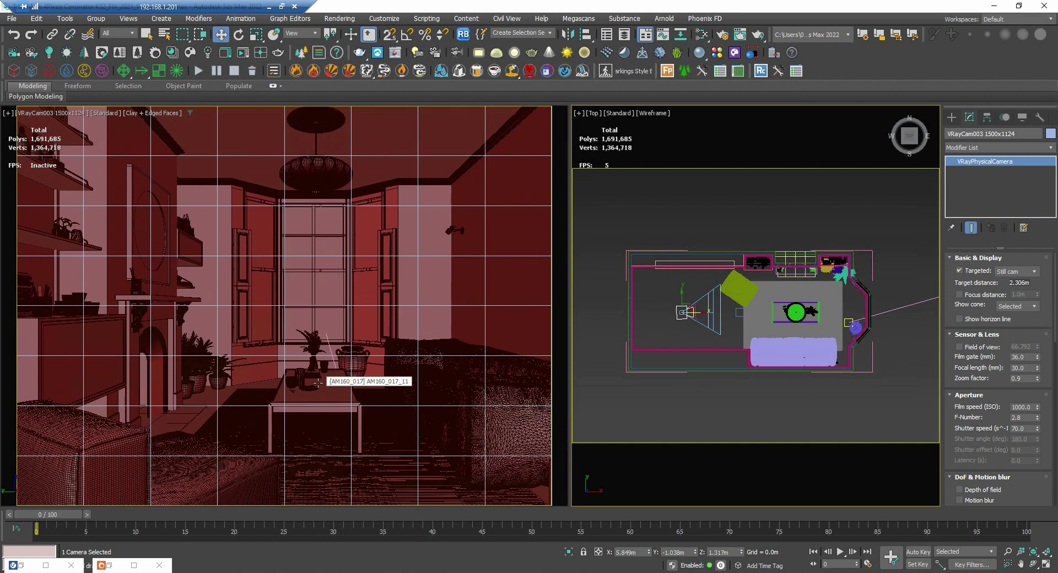
pyautogui.press('q')
pyautogui.click(319, 292)
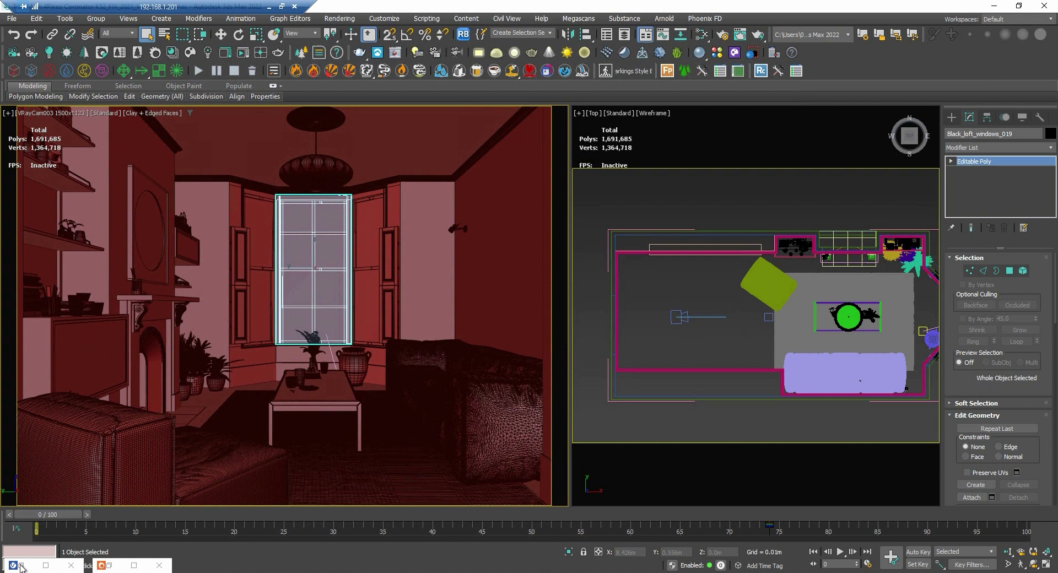
# - Save the previous test render to the frame buffer history and start a new interactive render
pyautogui.click(22, 566)
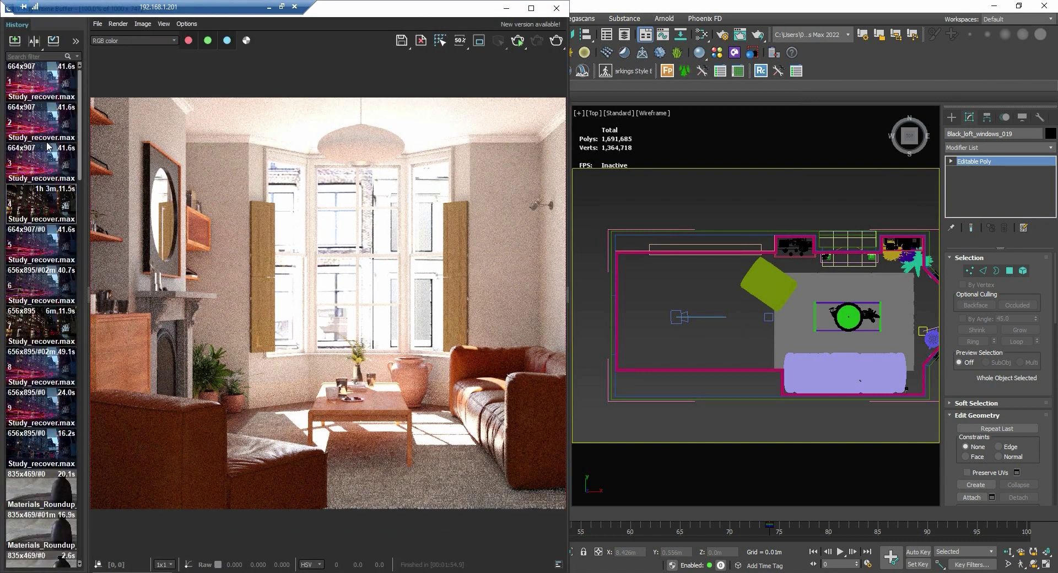
pyautogui.click(15, 40)
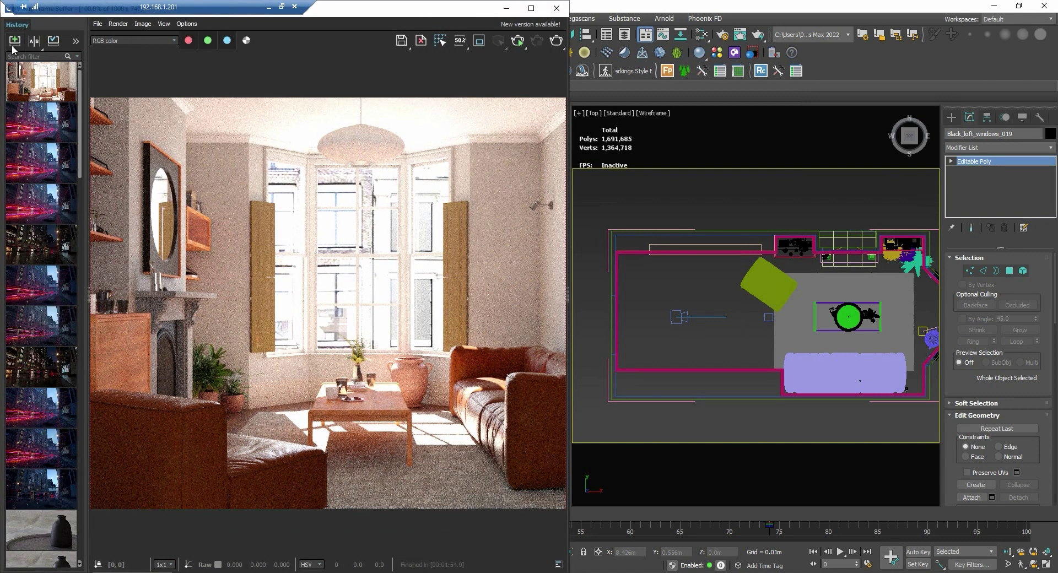
pyautogui.moveTo(86, 292); pyautogui.dragTo(7, 292)
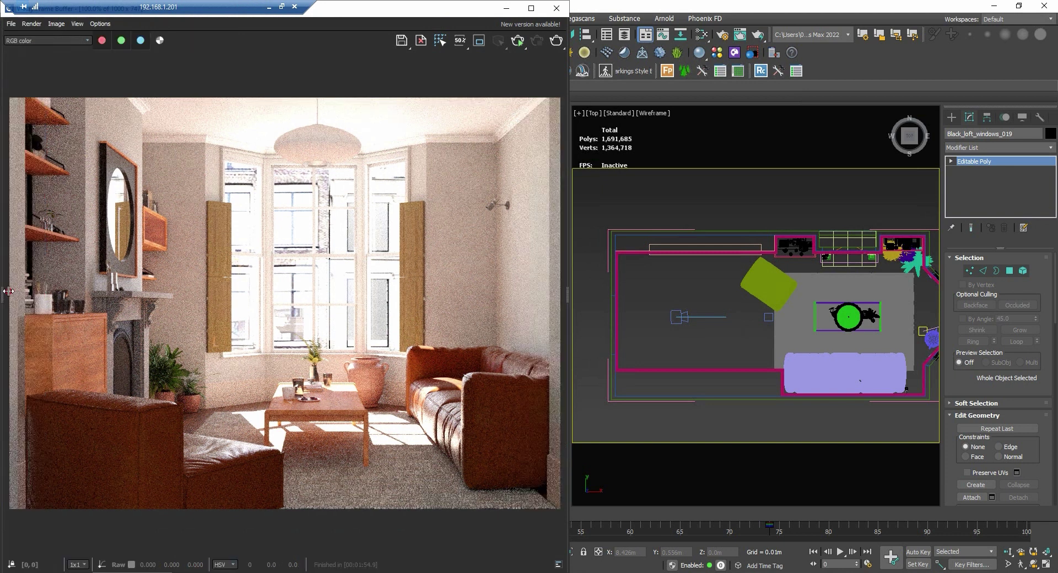
pyautogui.click(517, 41)
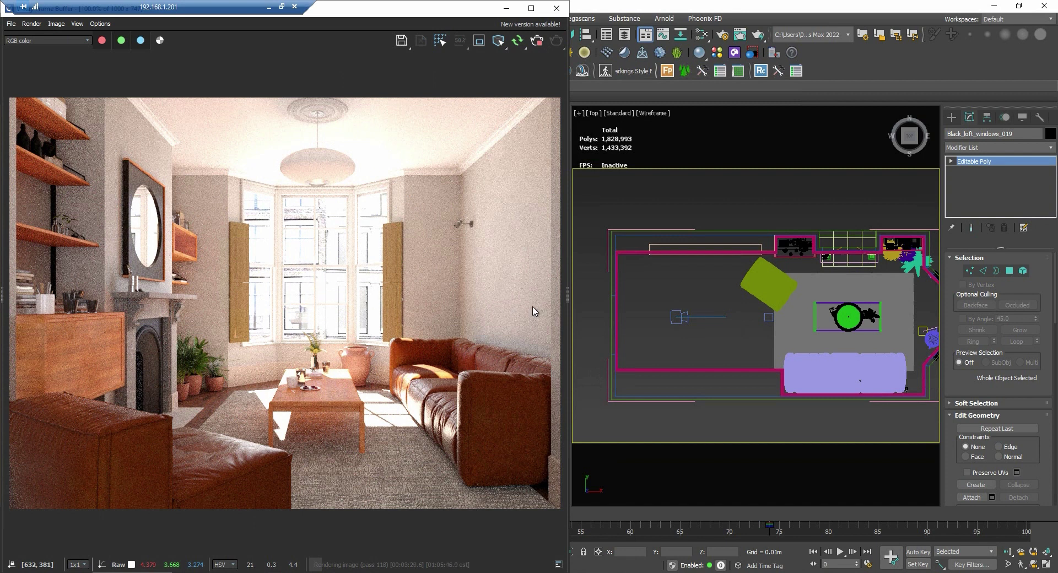
# - Add an Exposure correction layer to the render and set its highlight burn to 0.182
pyautogui.moveTo(568, 293); pyautogui.dragTo(470, 293)
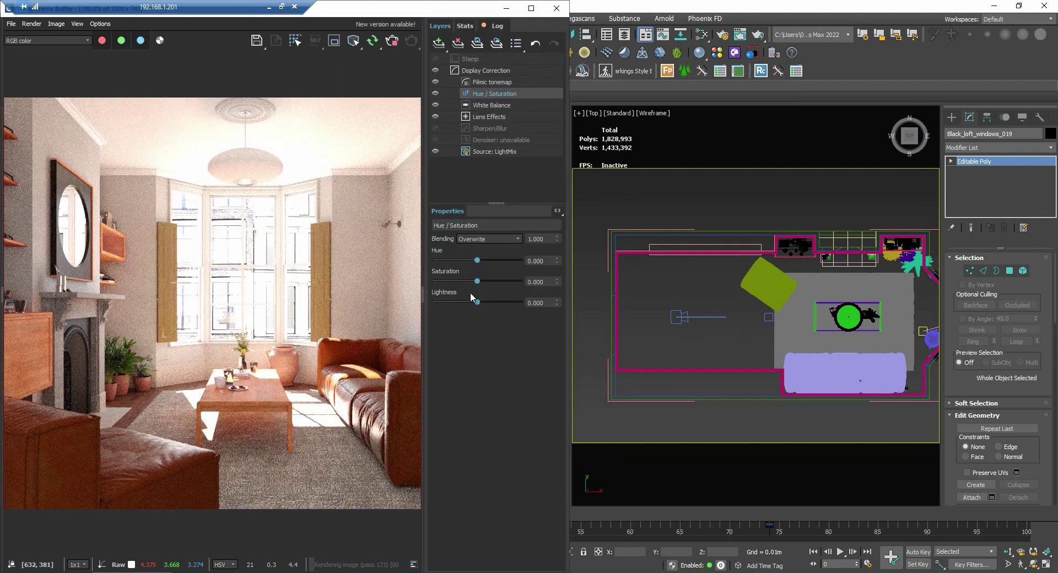
pyautogui.click(459, 191)
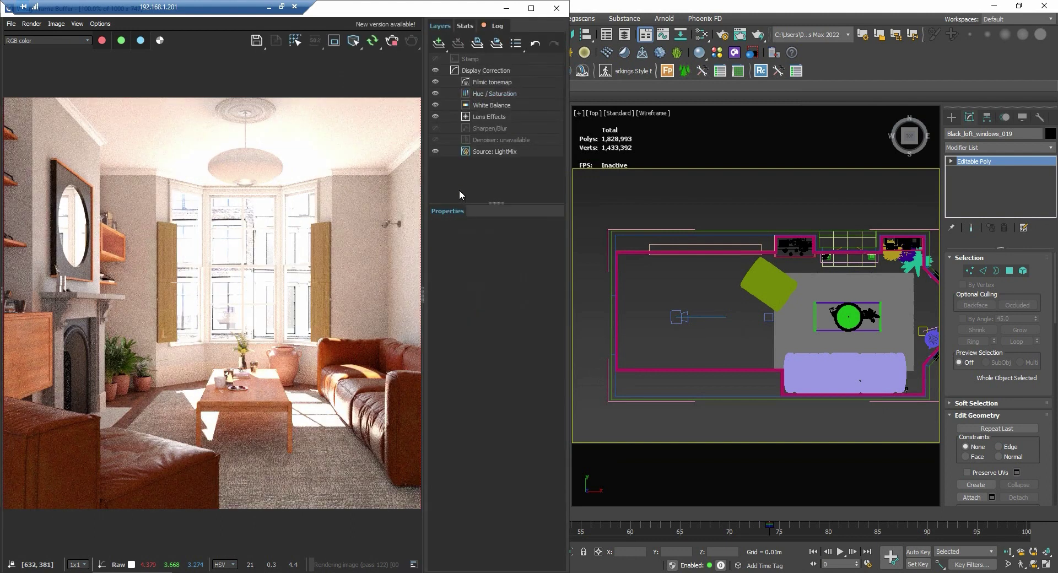
pyautogui.click(436, 43)
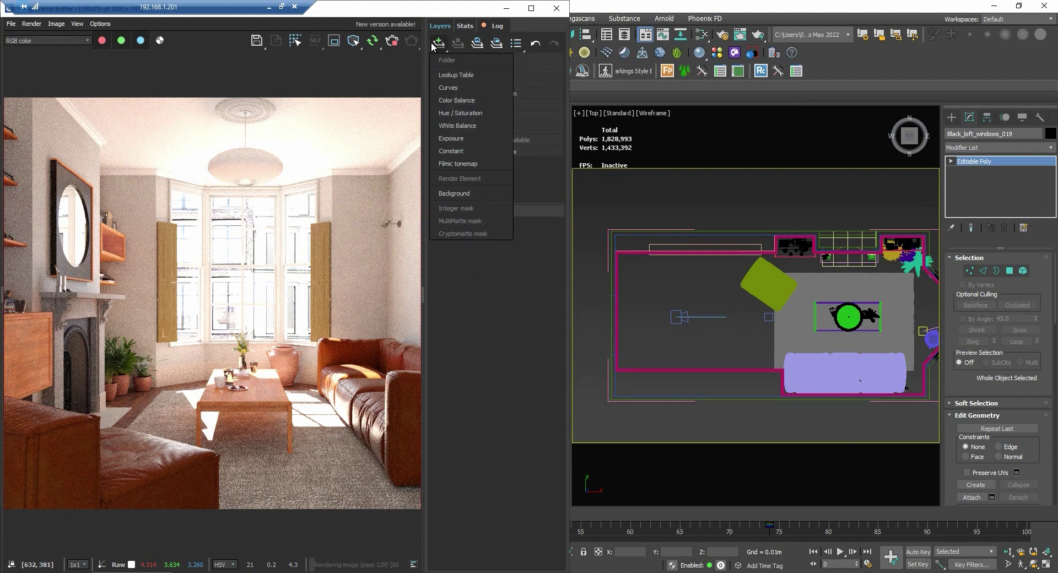
pyautogui.click(471, 135)
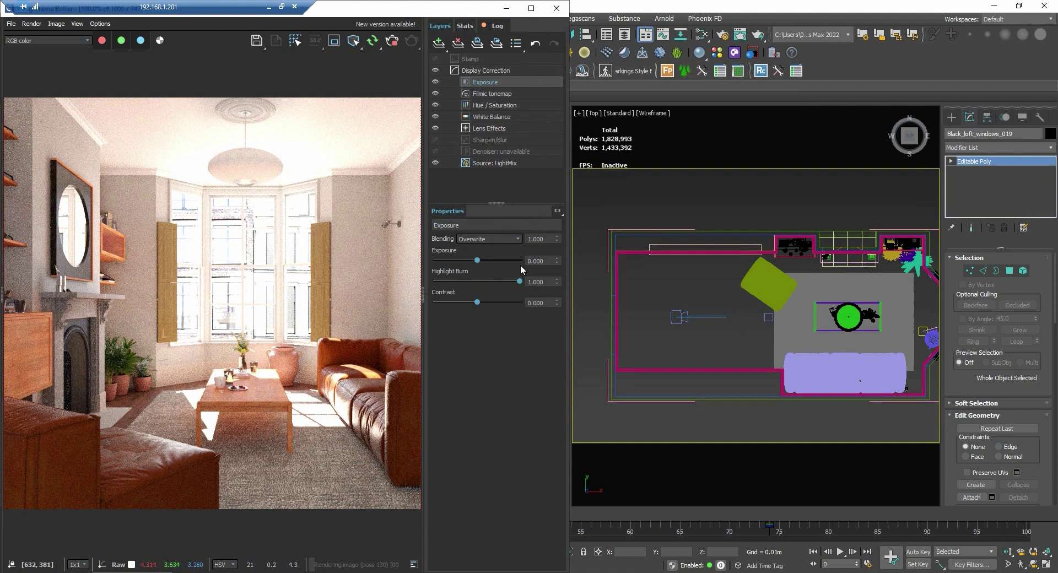
pyautogui.moveTo(518, 281); pyautogui.dragTo(450, 282)
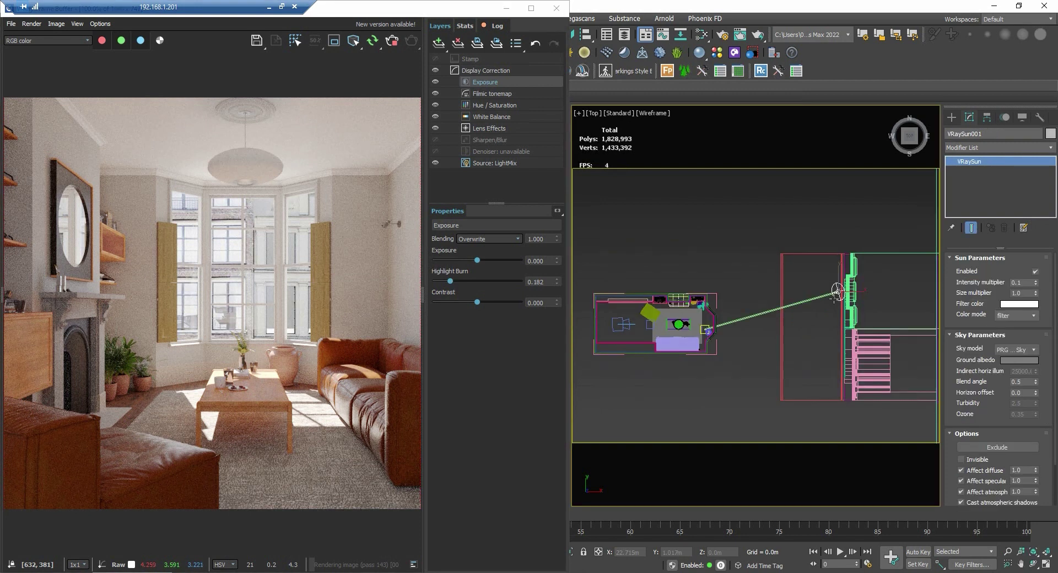
# - Set the VRaySun's intensity multiplier to 1.0
pyautogui.doubleClick(1024, 283)
pyautogui.write('1')
pyautogui.press('Return')
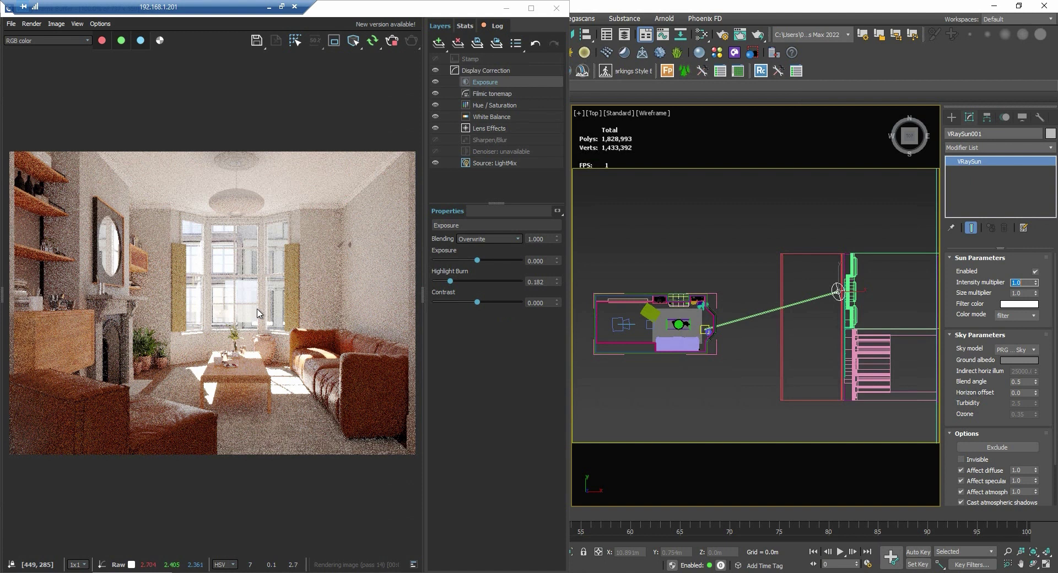
# - Try an exposure of 2.727 on the Exposure layer and reset it to 0
pyautogui.moveTo(478, 260); pyautogui.dragTo(502, 264)
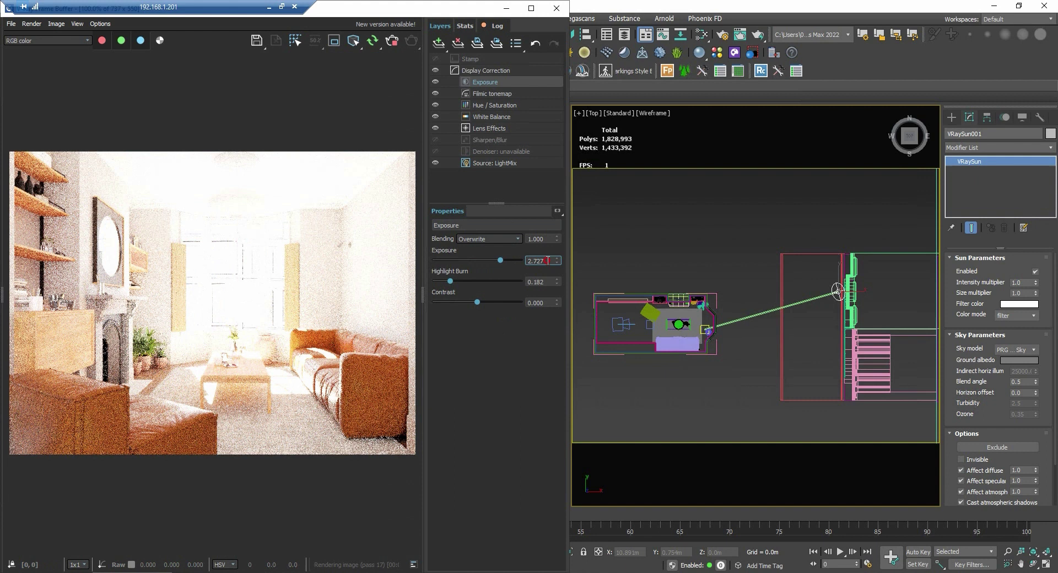
pyautogui.doubleClick(527, 261)
pyautogui.write('0')
pyautogui.press('Return')
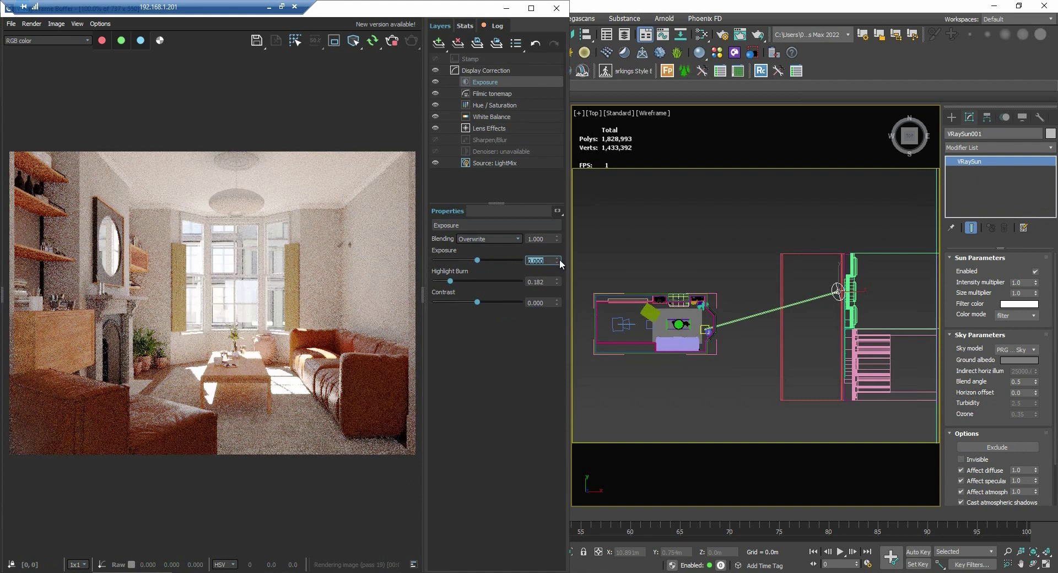
# - Select the VRayCam003 camera and set its shutter speed to 200 and its film speed to ISO 400
pyautogui.click(621, 324)
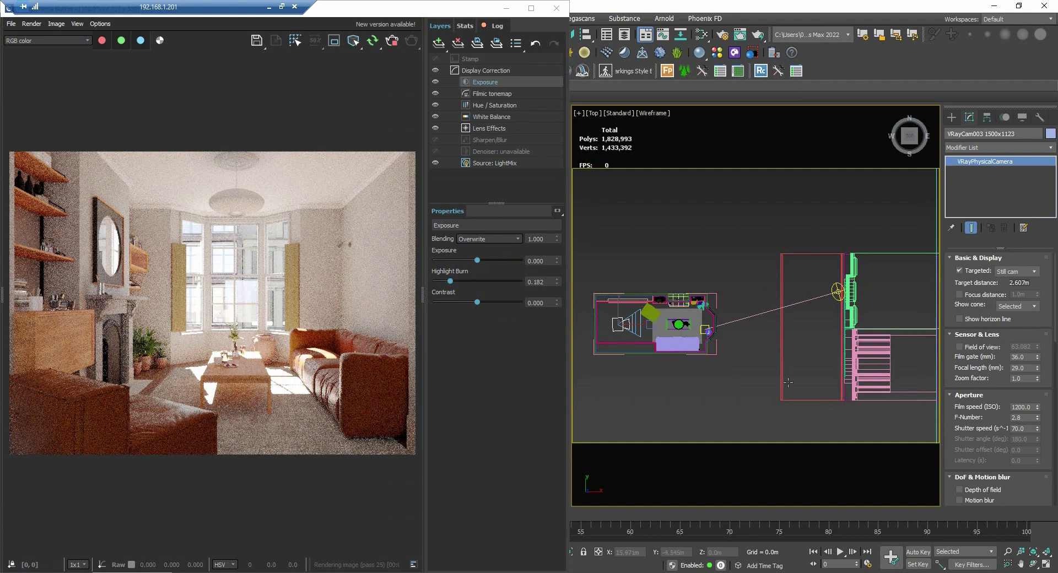
pyautogui.click(1023, 408)
pyautogui.click(1023, 429)
pyautogui.write('200')
pyautogui.press('Return')
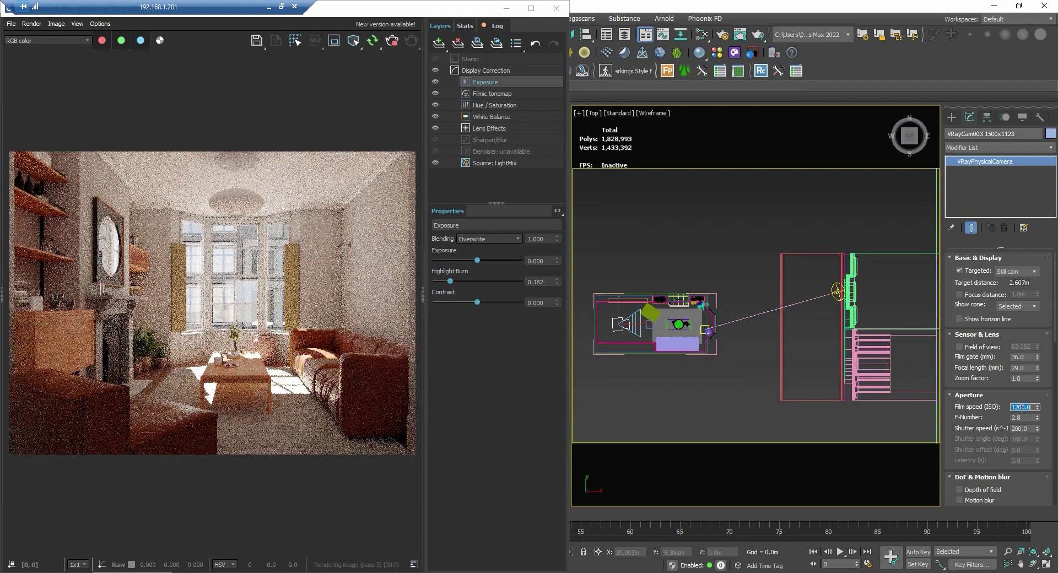
pyautogui.click(1024, 407)
pyautogui.write('400')
pyautogui.press('Return')
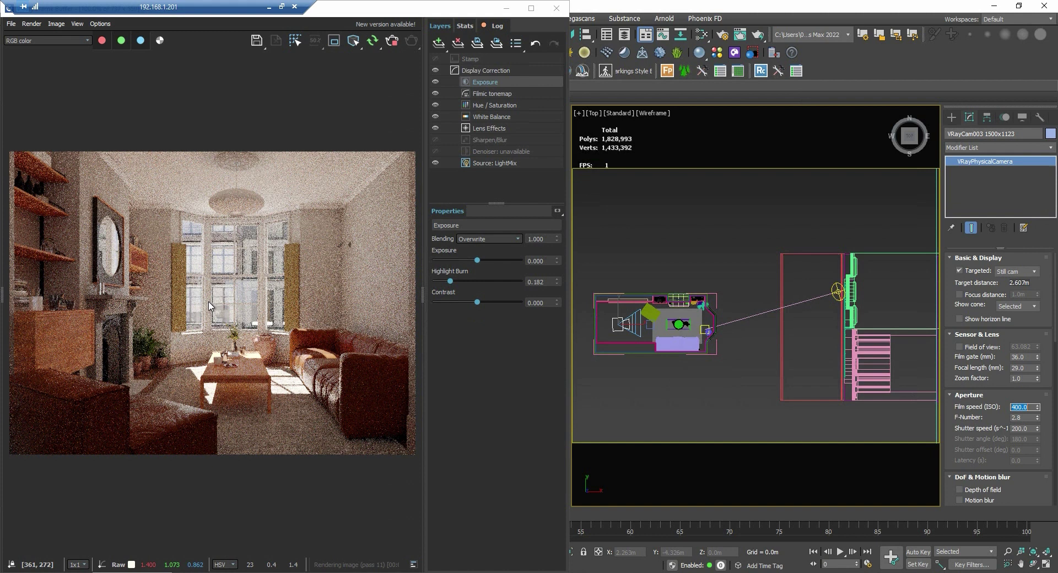
# - Close the doorway in the room's end wall with a box about 2.17 m long, 0.23 m wide and 2.58 m high
pyautogui.keyDown('alt'); pyautogui.moveTo(622, 375); pyautogui.dragTo(623, 328, button='middle'); pyautogui.keyUp('alt')
pyautogui.press('F3')
pyautogui.scroll(6, 622, 325)
pyautogui.scroll(-2, 669, 309)
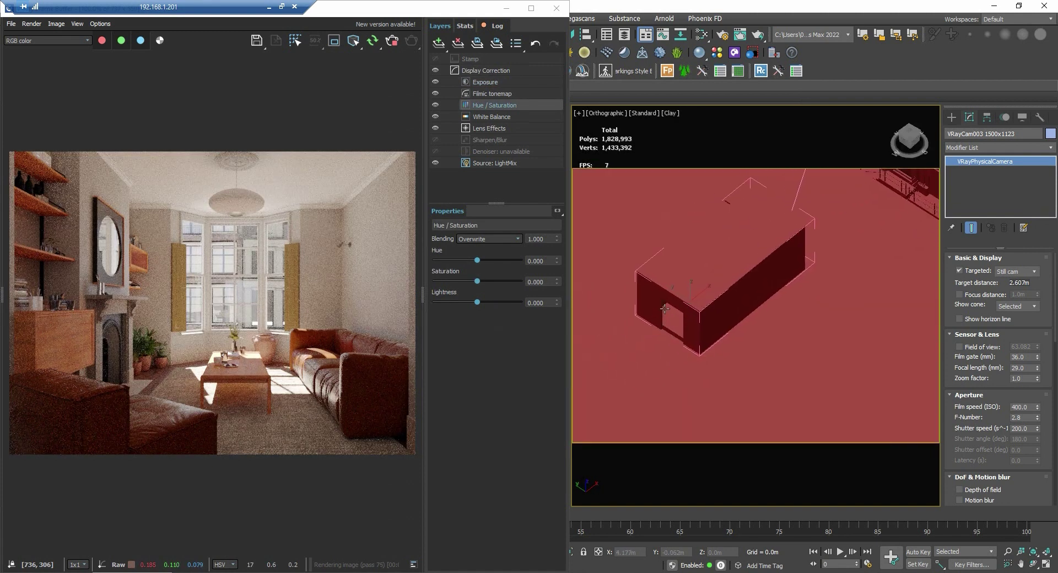
pyautogui.click(669, 294)
pyautogui.keyDown('alt'); pyautogui.moveTo(670, 295); pyautogui.dragTo(722, 312, button='middle'); pyautogui.keyUp('alt')
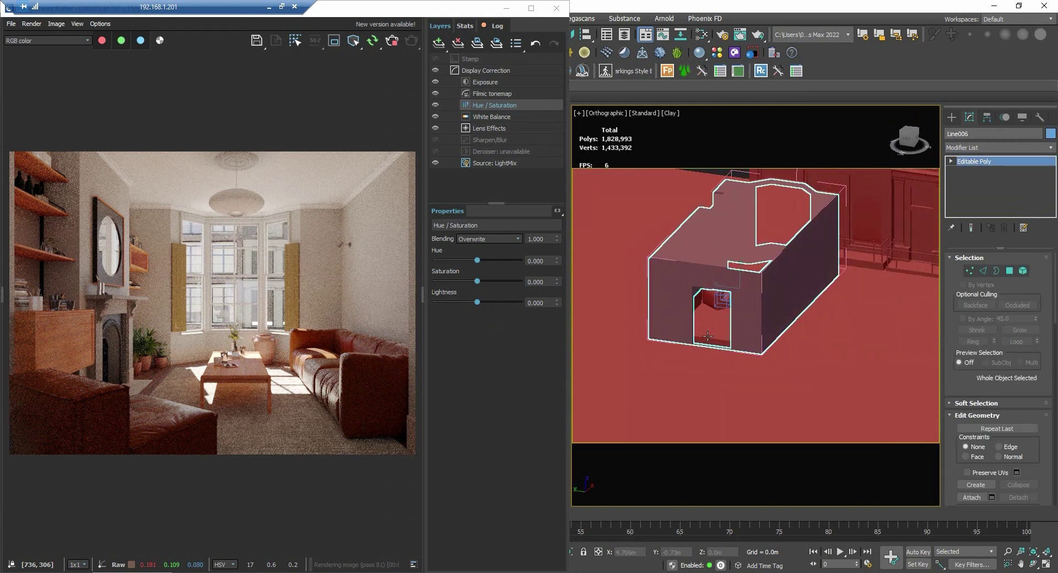
pyautogui.keyDown('alt'); pyautogui.moveTo(707, 336); pyautogui.dragTo(687, 348, button='middle'); pyautogui.keyUp('alt')
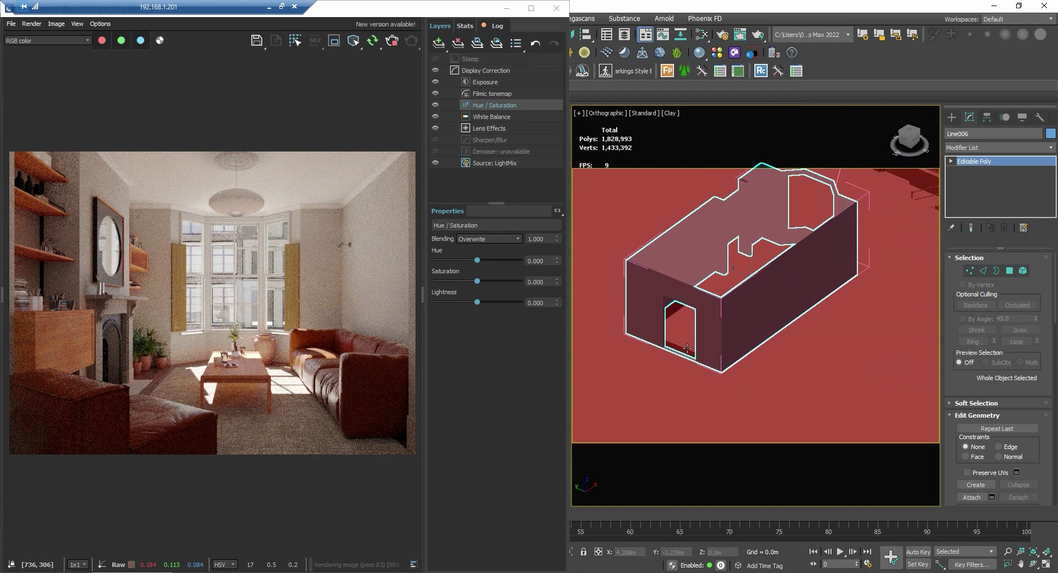
pyautogui.press('b')
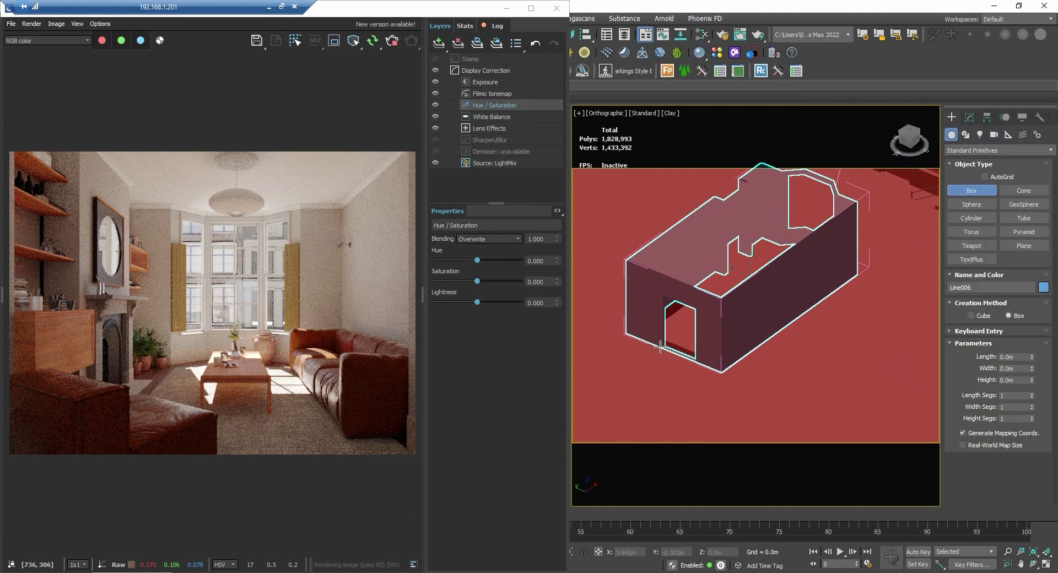
pyautogui.moveTo(656, 343); pyautogui.dragTo(701, 365)
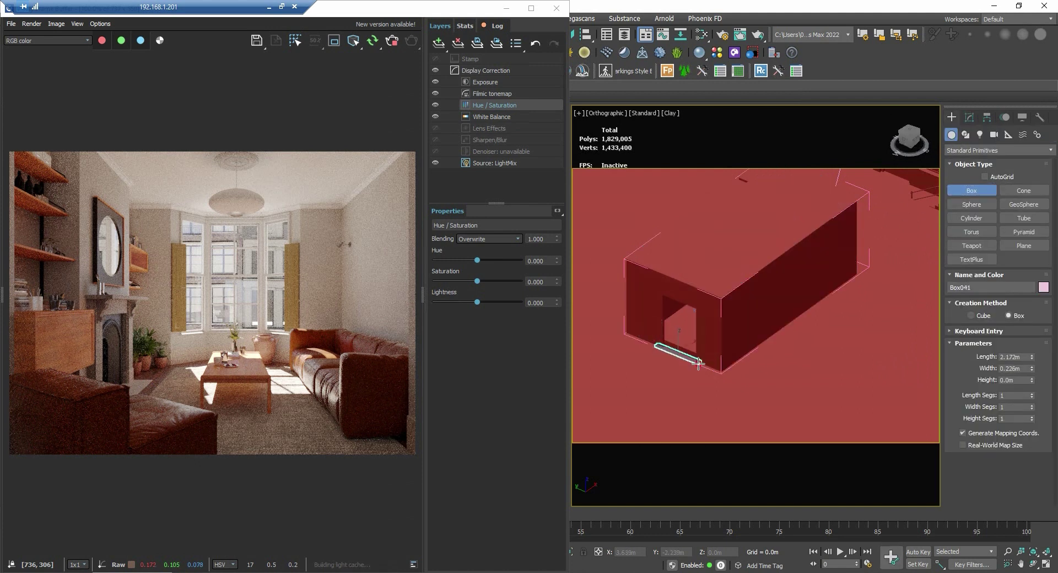
pyautogui.click(698, 298)
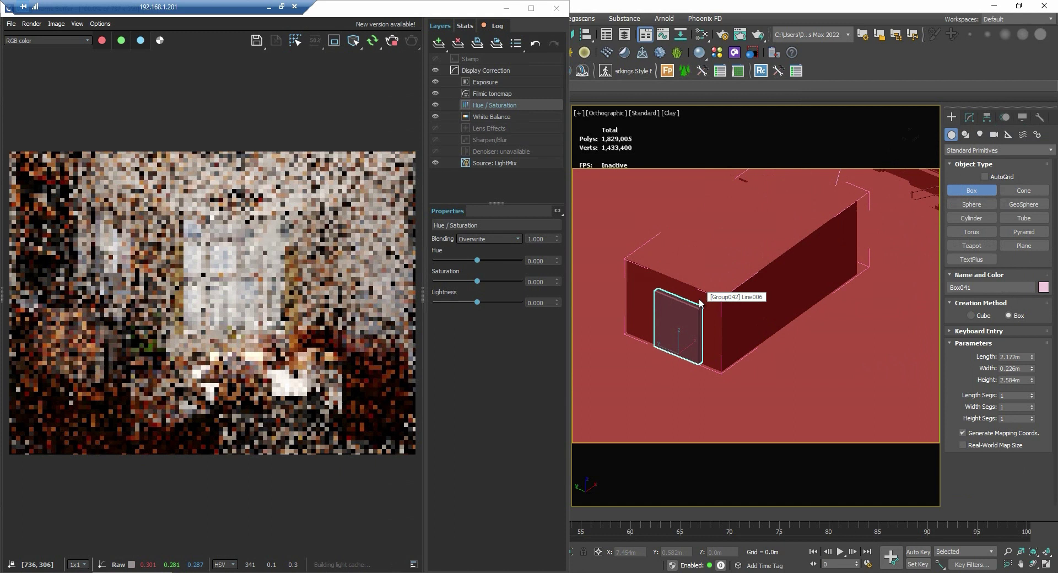
pyautogui.rightClick(698, 300)
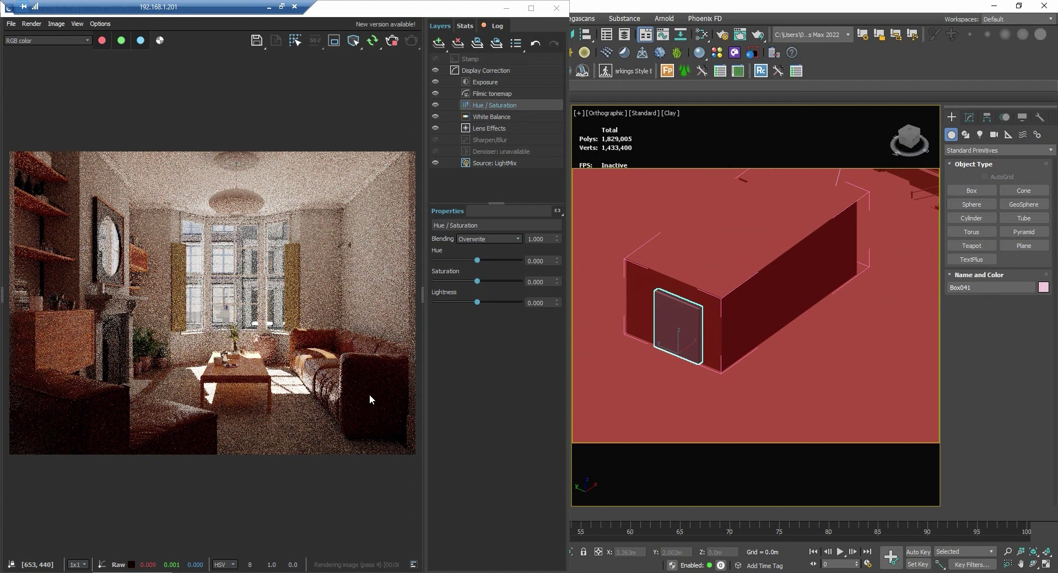
# - Delete the box that closes the doorway in the room's end wall
pyautogui.press('Delete')
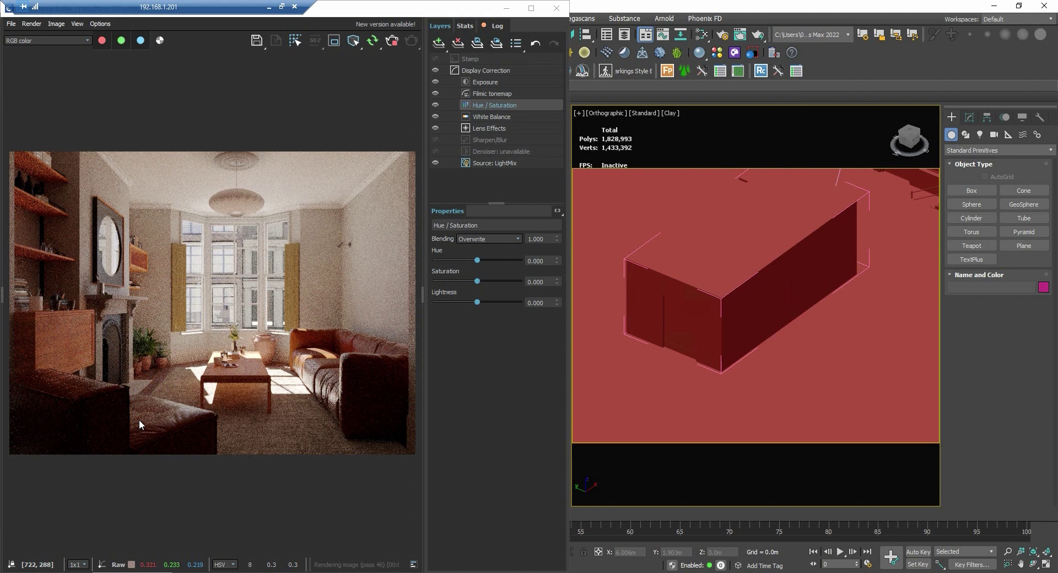
# - Load the window shutters' plywood material into the Slate Material Editor and set its albedo colour correction to hue shift -5 and saturation -20
pyautogui.click(701, 34)
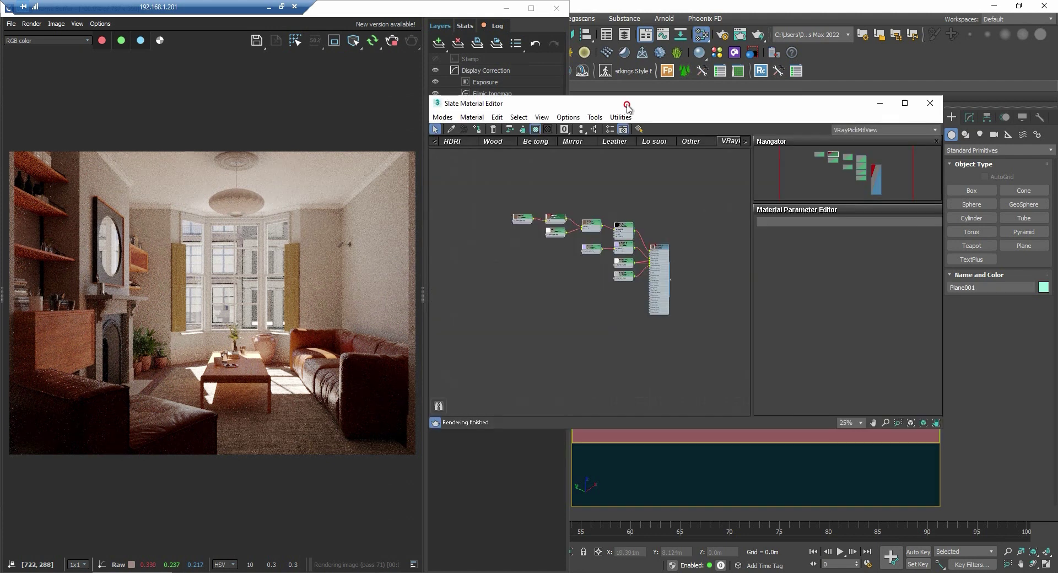
pyautogui.moveTo(628, 104); pyautogui.dragTo(659, 105)
pyautogui.rightClick(326, 259)
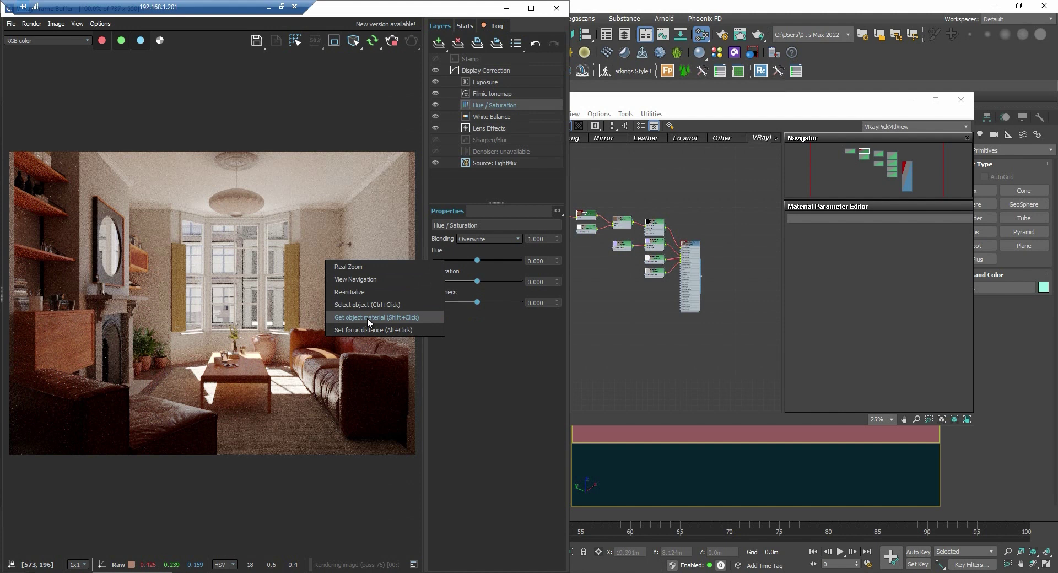
pyautogui.click(402, 319)
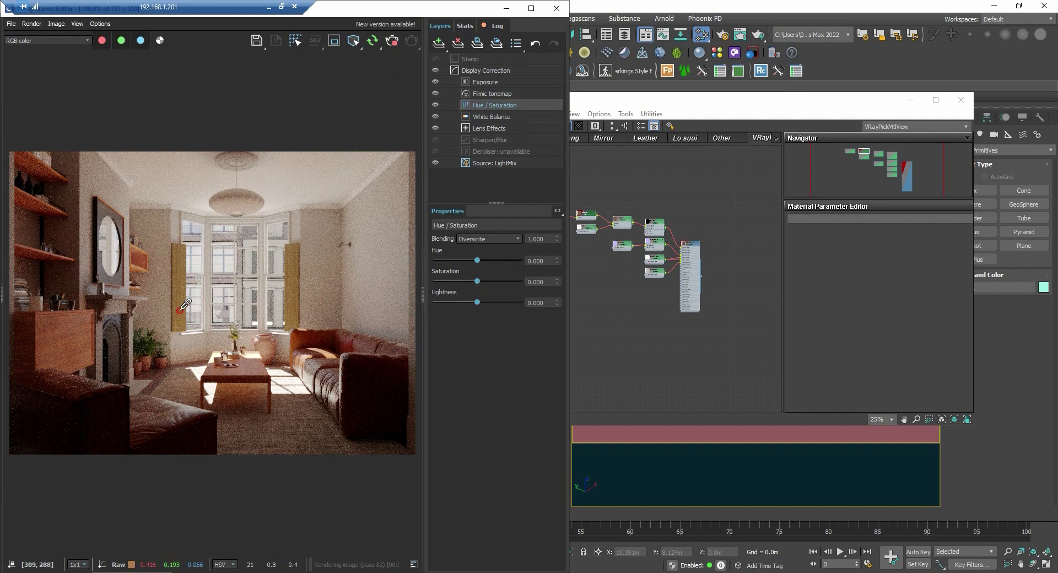
pyautogui.click(185, 304)
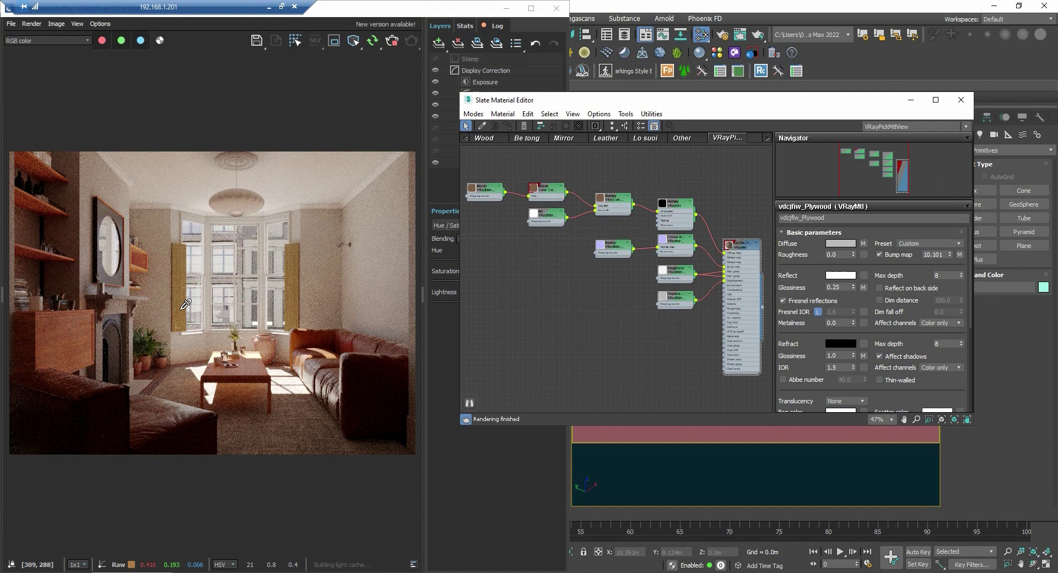
pyautogui.doubleClick(550, 190)
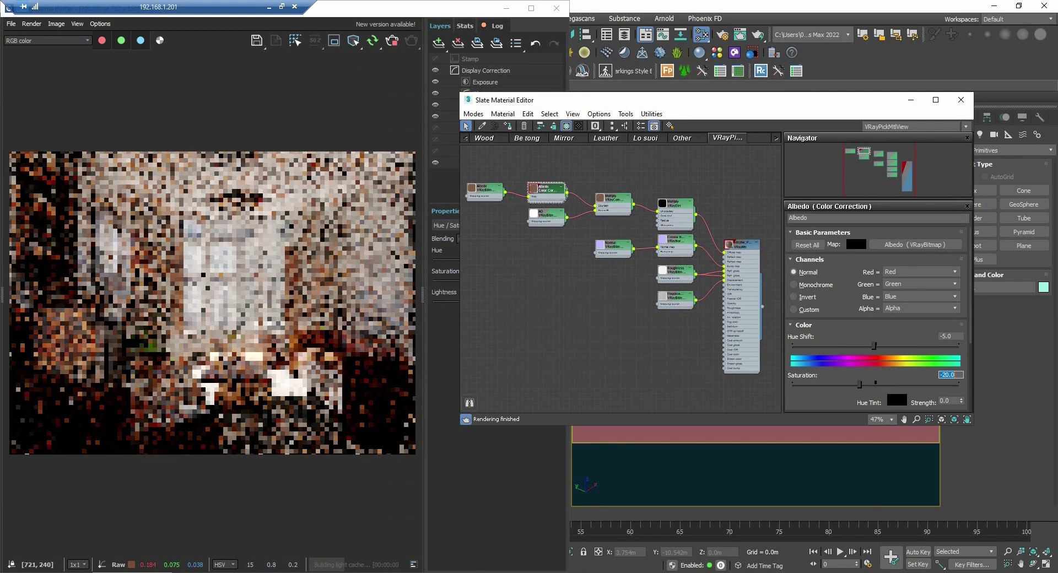
# - Pick the cabinet's Wood material and set its first colour correction to hue shift 5, saturation -5 and RGB gamma 2.0
pyautogui.click(71, 334)
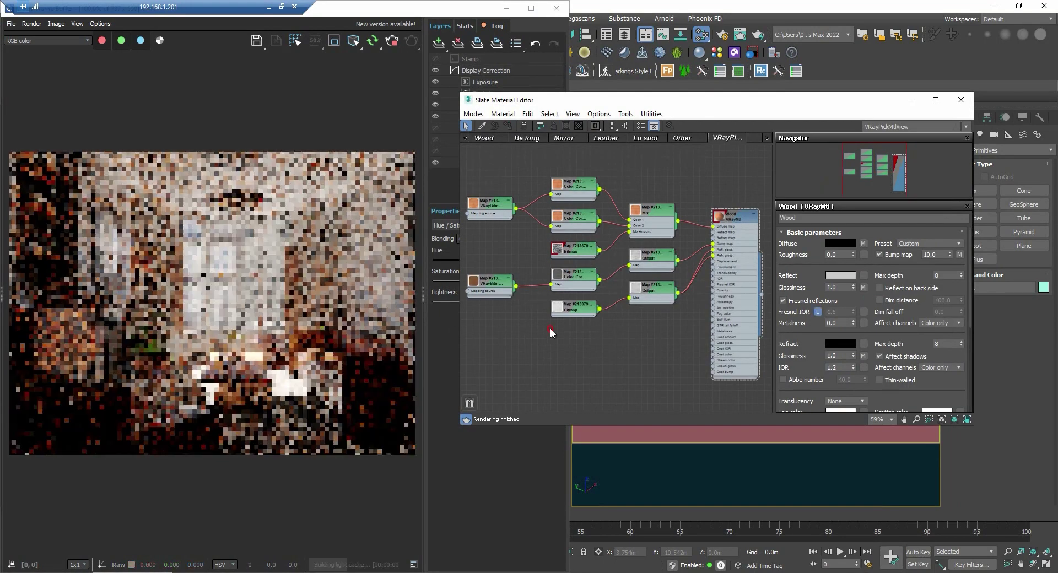
pyautogui.doubleClick(573, 185)
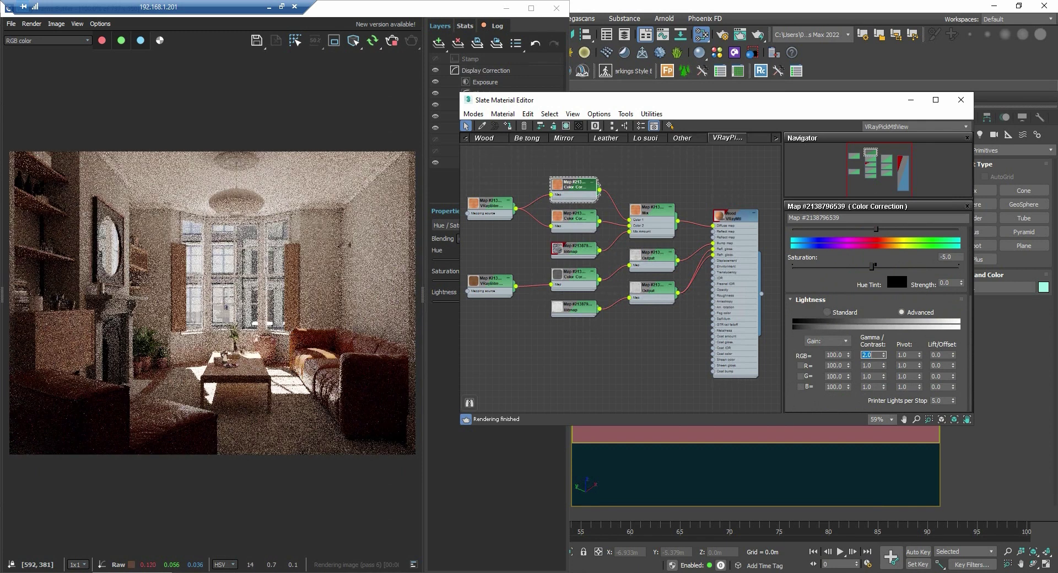
pyautogui.scroll(3, 894, 265)
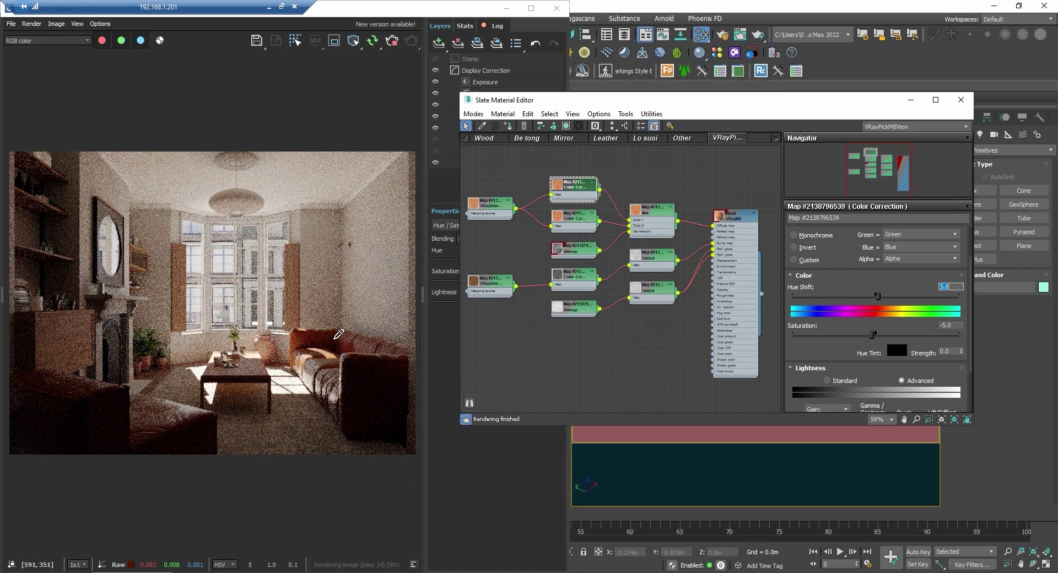
# - Pick the sofa's leather material and set its diffuse colour correction to hue shift -5 and saturation about -34
pyautogui.click(329, 338)
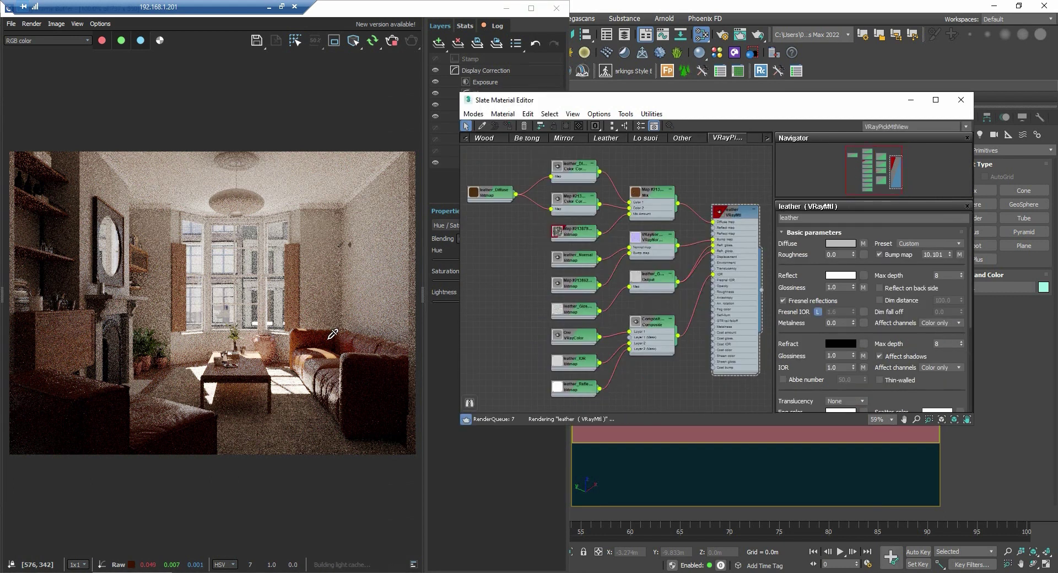
pyautogui.doubleClick(574, 168)
pyautogui.moveTo(875, 383); pyautogui.dragTo(847, 389)
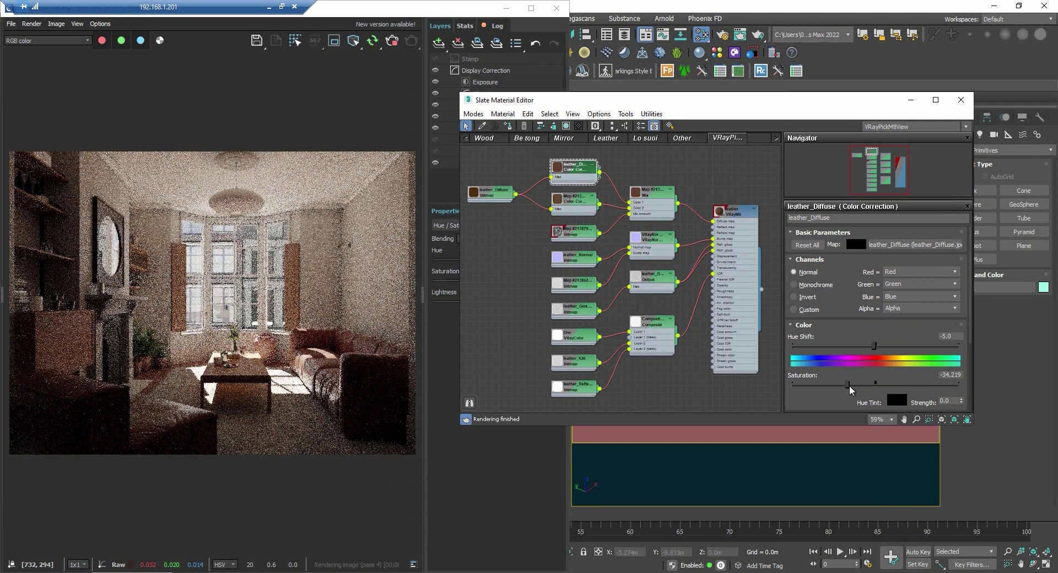
# - Pick the floor vase's material, set its colour correction's hue shift to about -10.2, and minimise the Slate Material Editor
pyautogui.click(264, 326)
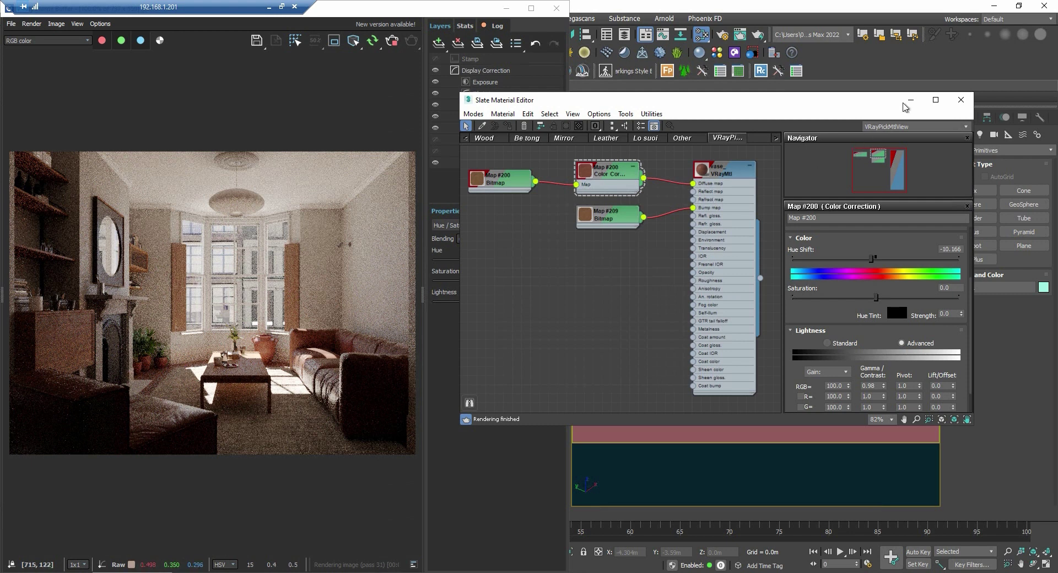
pyautogui.click(909, 102)
pyautogui.click(909, 102)
# - Raise the exposure on the frame buffer's Exposure layer to about 1.56 and deselect the sun in the viewport
pyautogui.click(504, 173)
pyautogui.click(489, 82)
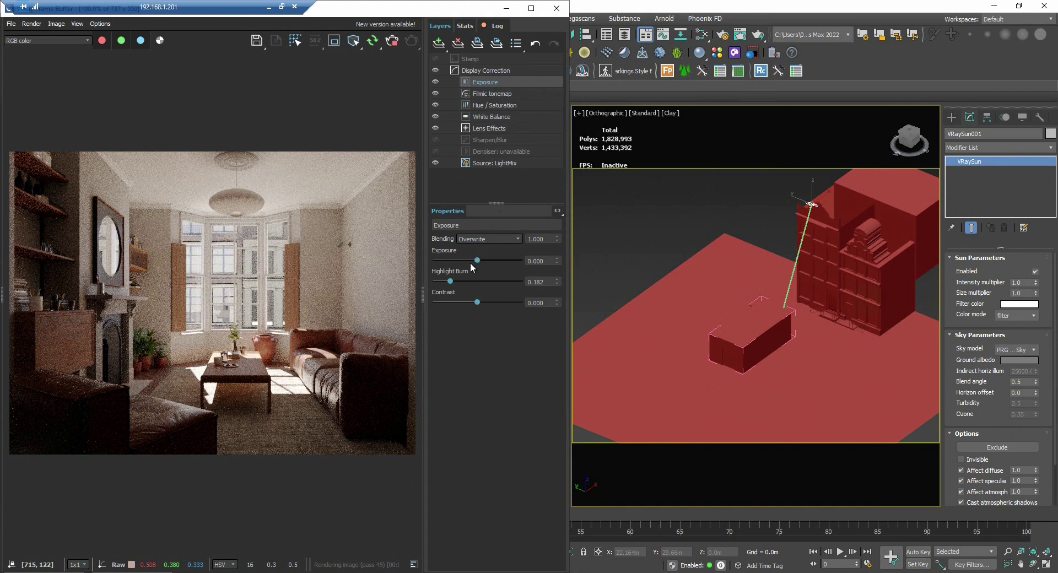
pyautogui.moveTo(481, 259)
pyautogui.mouseDown()
pyautogui.moveTo(501, 260)
pyautogui.moveTo(492, 262)
pyautogui.mouseUp()
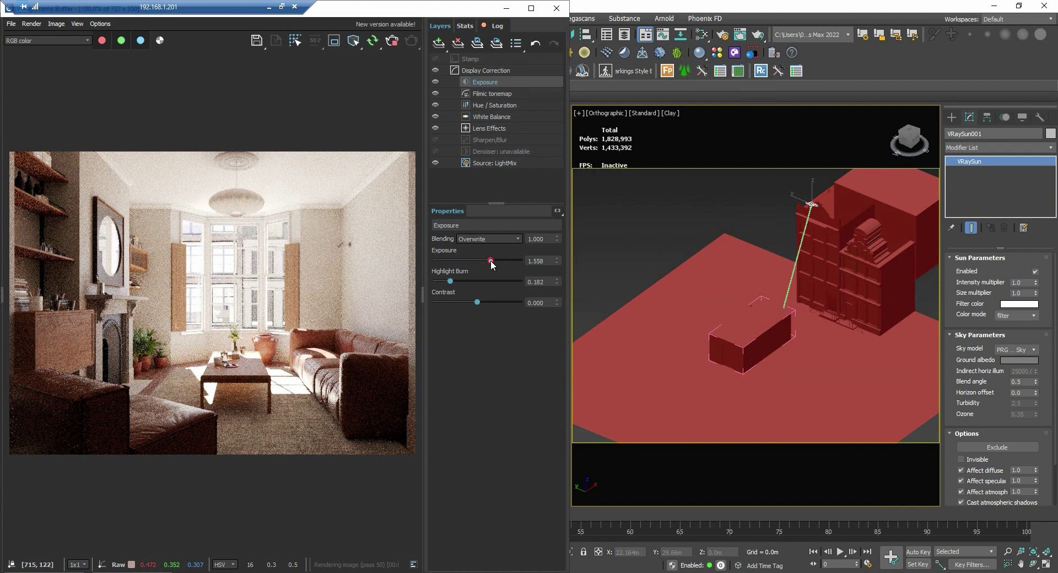
pyautogui.click(663, 232)
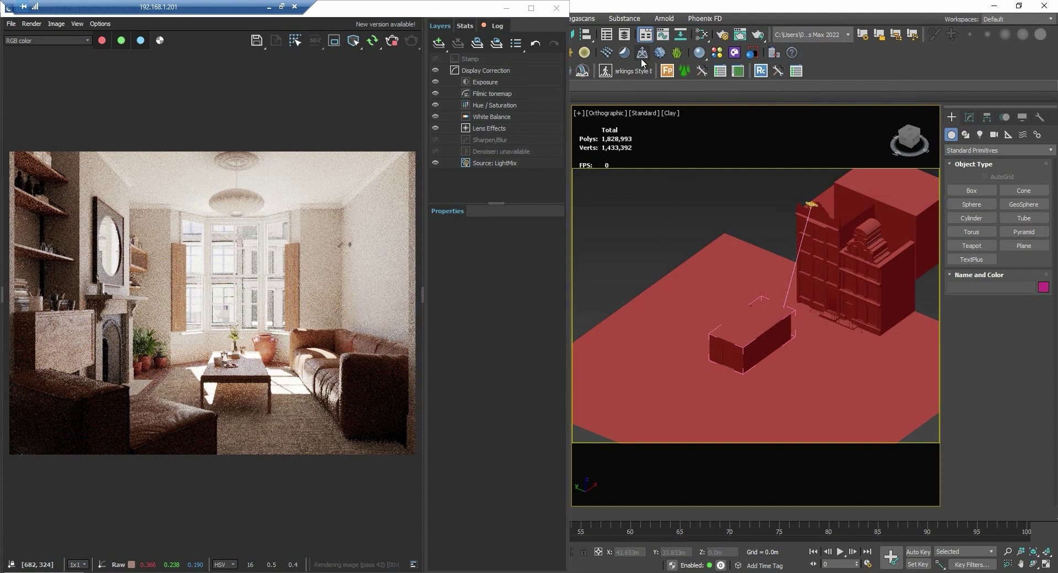
# - From Chaos Cosmos, download the Sitting people model Roberta Posed 018 and the Standing people model 00097 Anouk Maud 004
pyautogui.click(734, 54)
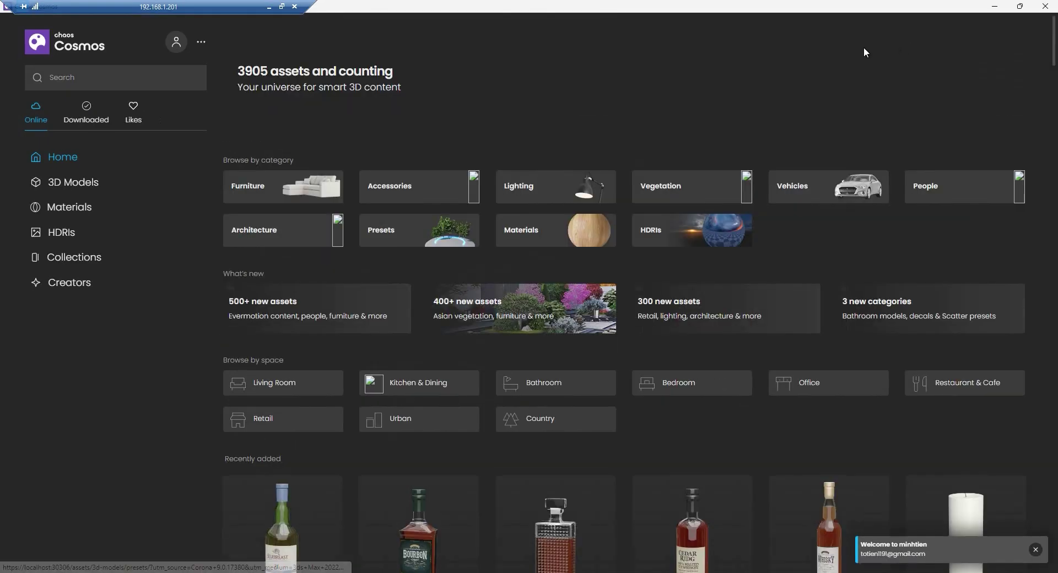
pyautogui.click(63, 188)
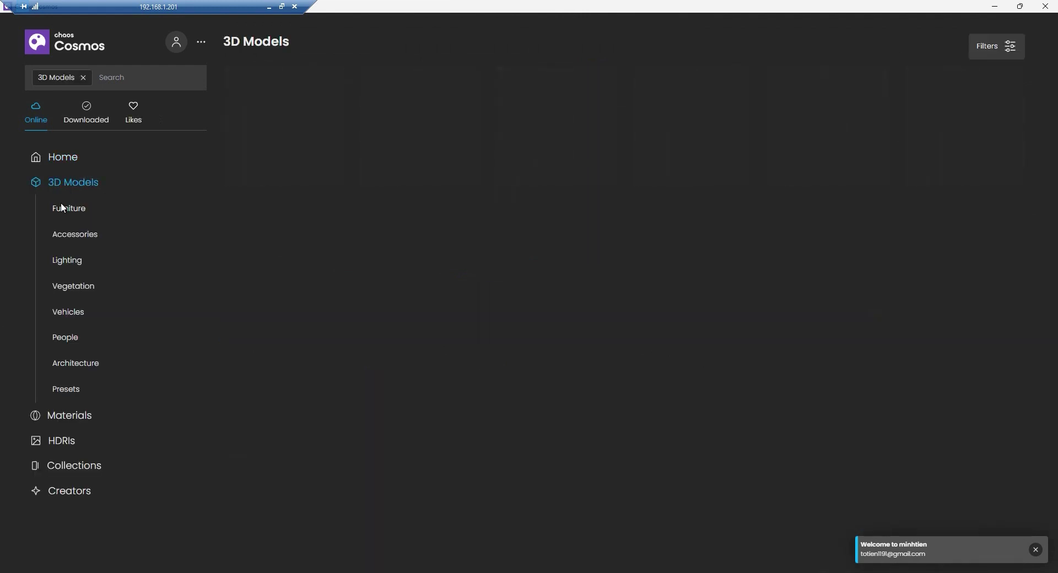
pyautogui.click(66, 338)
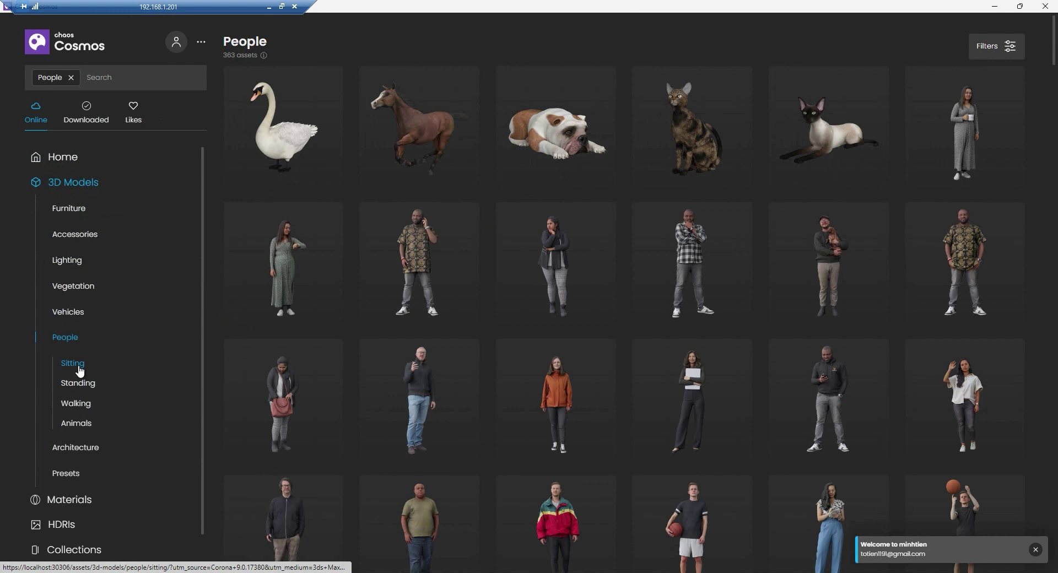
pyautogui.click(79, 367)
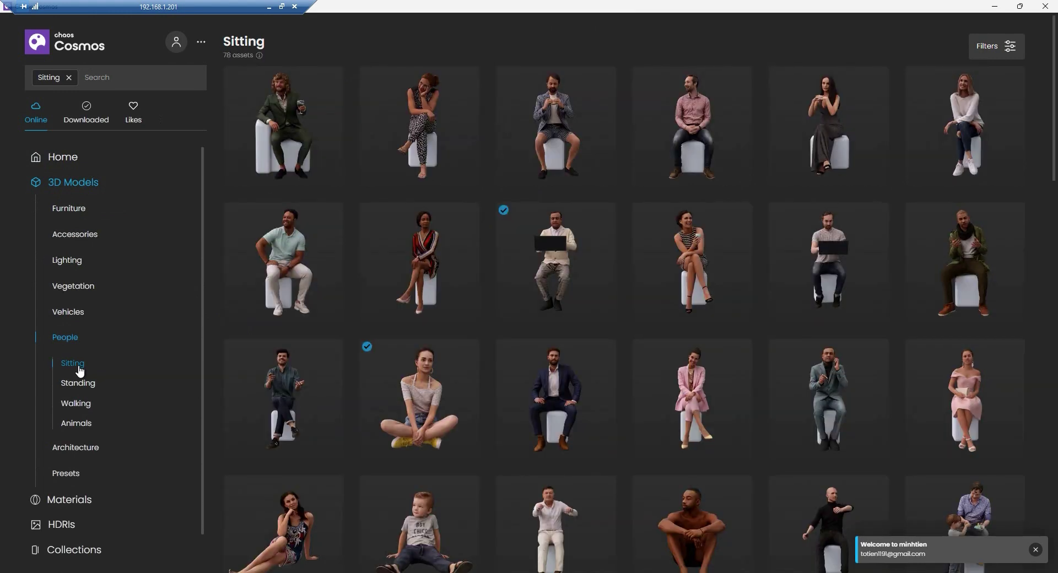
pyautogui.scroll(-8, 569, 266)
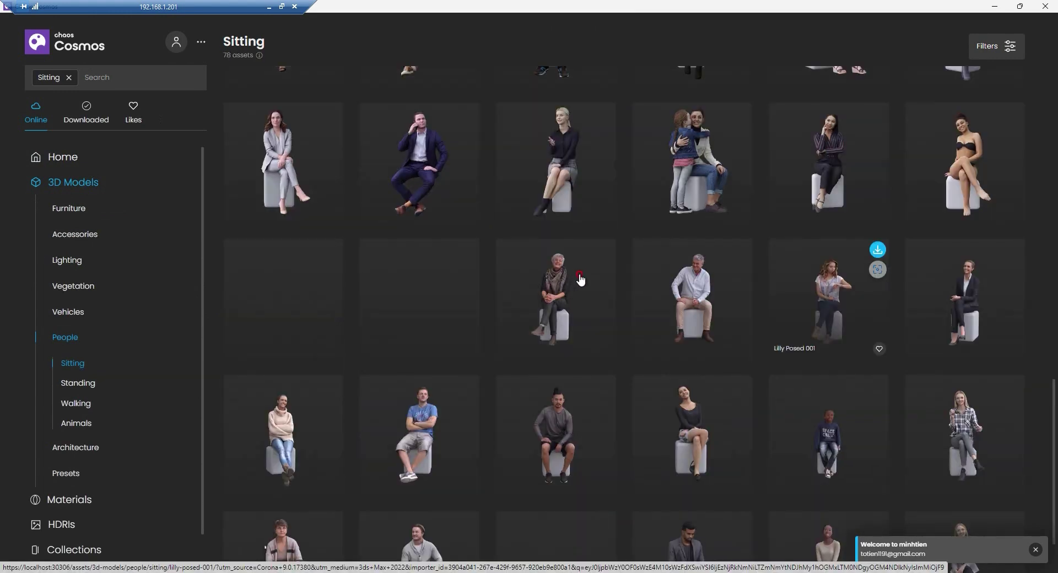
pyautogui.click(581, 278)
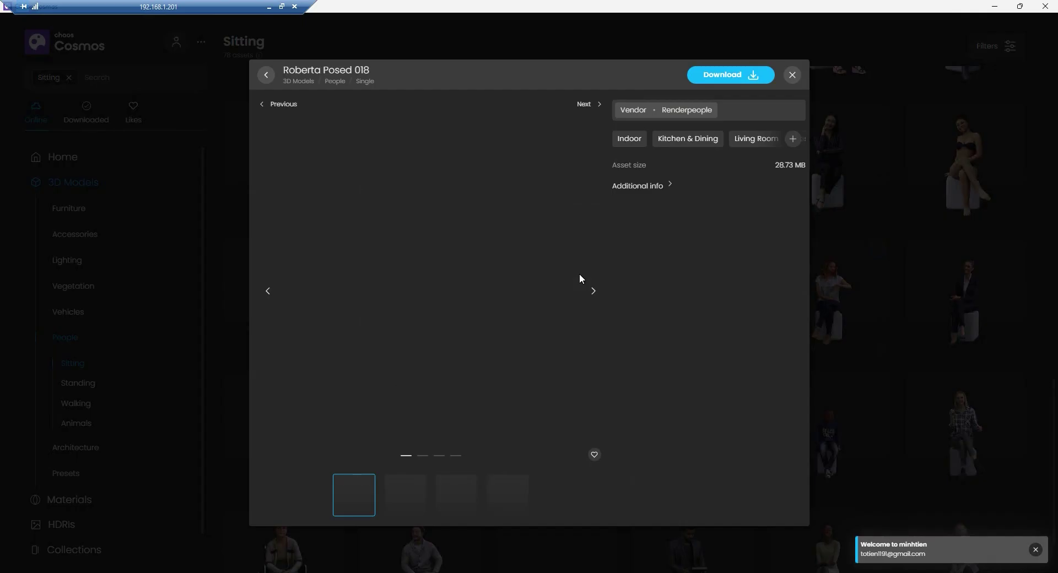
pyautogui.click(735, 77)
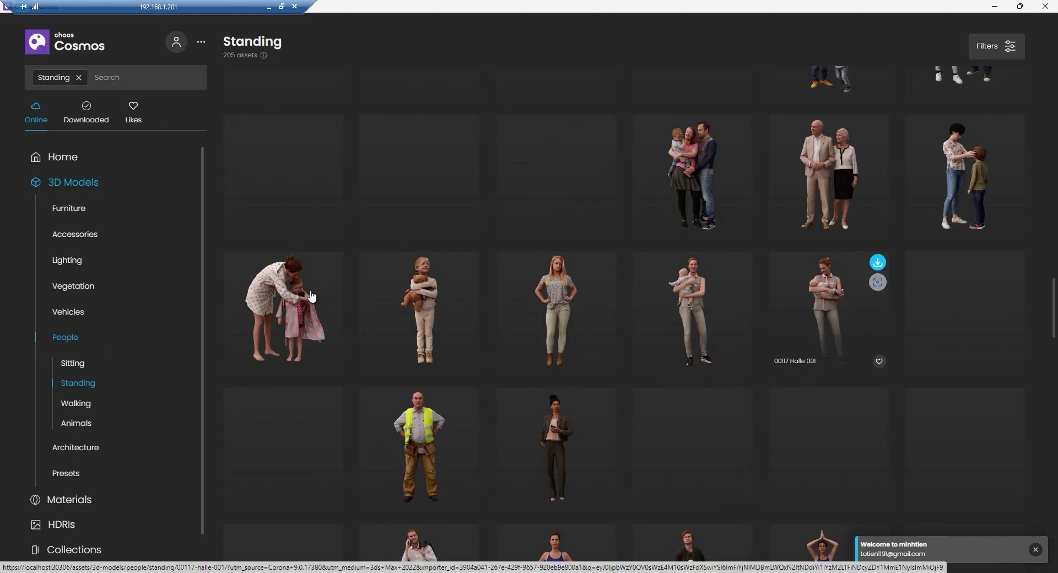
pyautogui.click(322, 302)
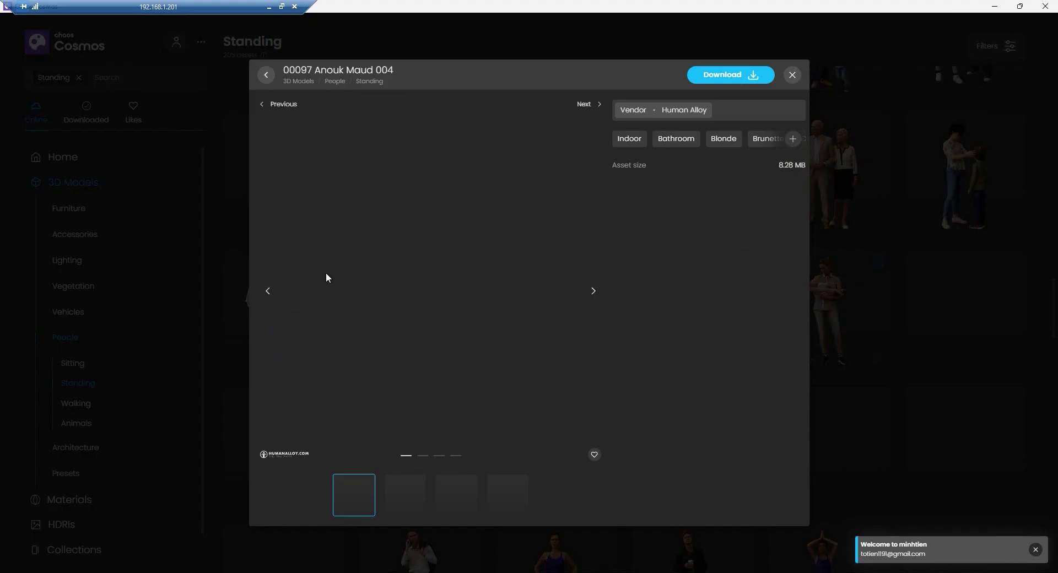
pyautogui.click(737, 76)
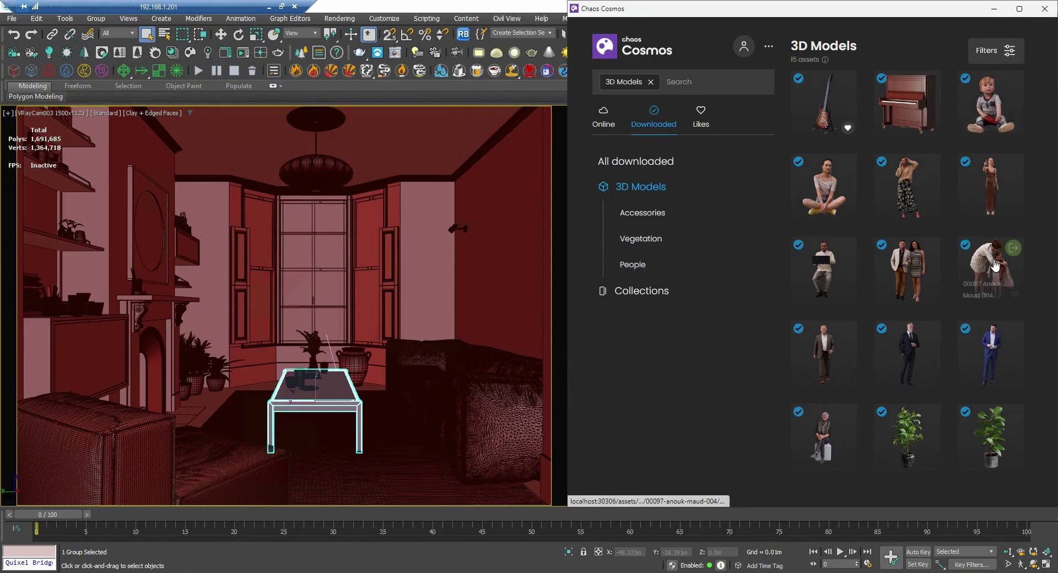
# - Import the downloaded woman-and-child model near the fireplace and the seated woman model beside the coffee table
pyautogui.moveTo(991, 270); pyautogui.dragTo(218, 402)
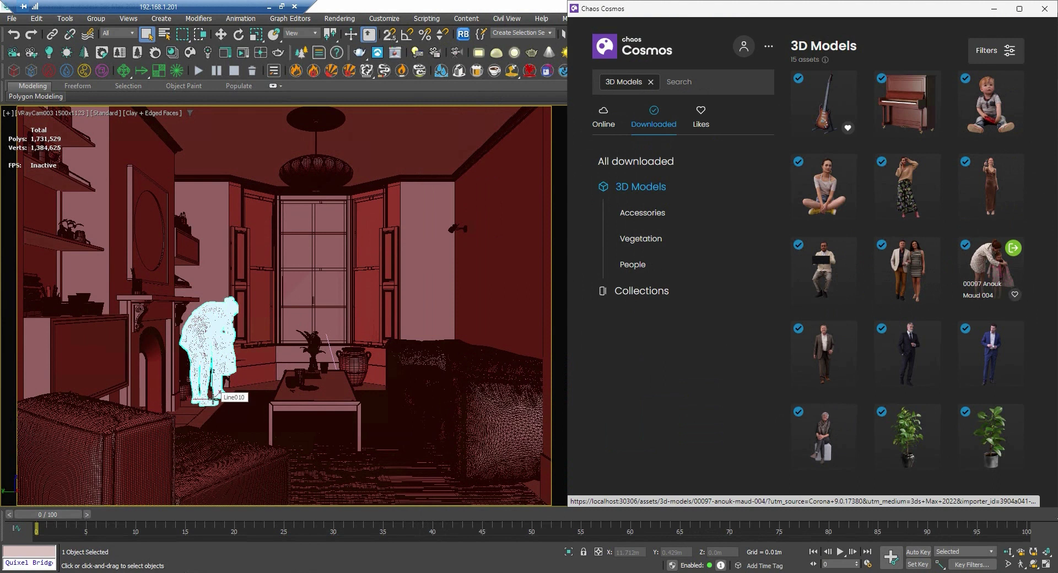
pyautogui.moveTo(824, 438); pyautogui.dragTo(369, 397)
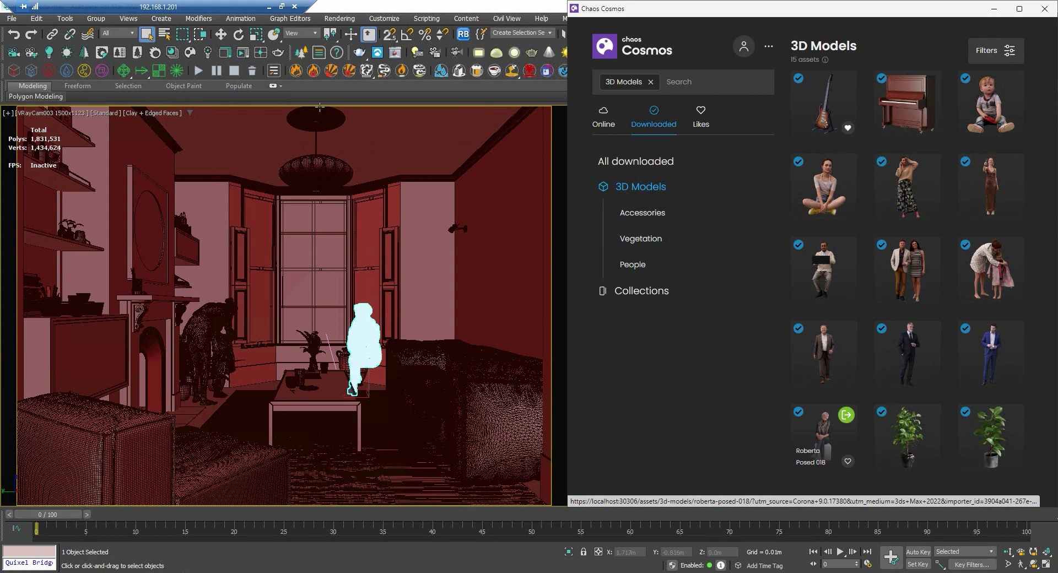
# - Rotate the seated woman to face the coffee table and move her onto the far end of the sofa
pyautogui.click(380, 373)
pyautogui.press('F4')
pyautogui.press('e')
pyautogui.moveTo(408, 416)
pyautogui.mouseDown()
pyautogui.moveTo(489, 419)
pyautogui.moveTo(408, 415)
pyautogui.mouseUp()
pyautogui.press('w')
# - Reposition and rotate the standing woman and child beside the fireplace, and restart the interactive render
pyautogui.click(198, 337)
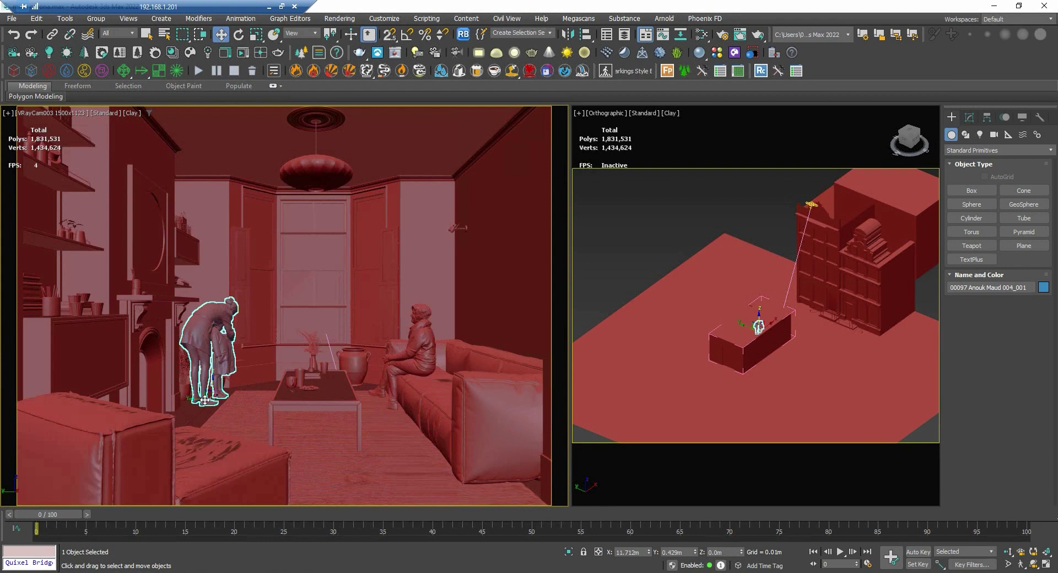
pyautogui.moveTo(199, 401); pyautogui.dragTo(150, 405)
pyautogui.press('e')
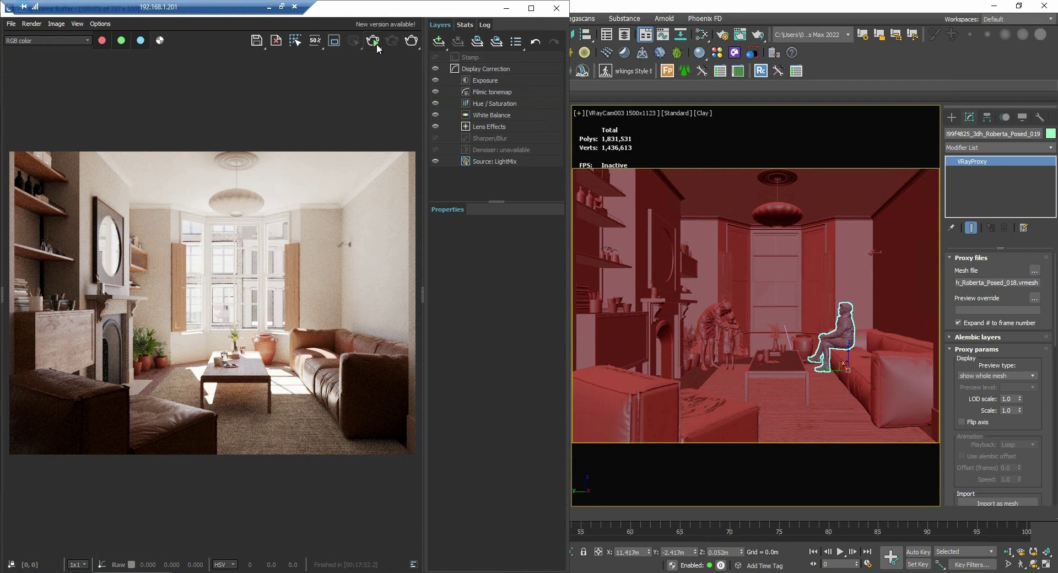
pyautogui.click(375, 44)
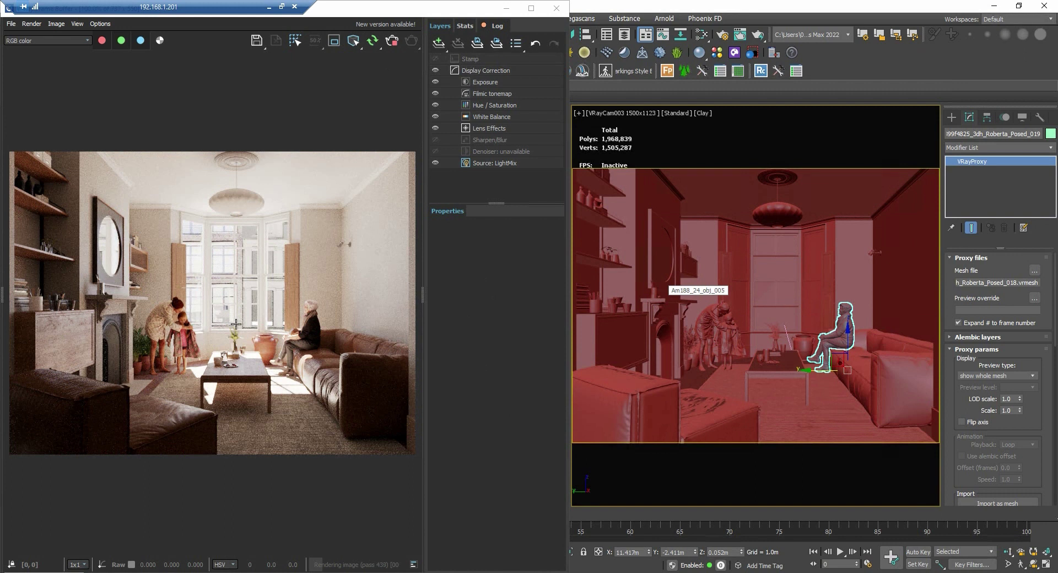
# - Delete the cup set from the coffee table and reposition the plant vase on the tabletop
pyautogui.click(778, 351)
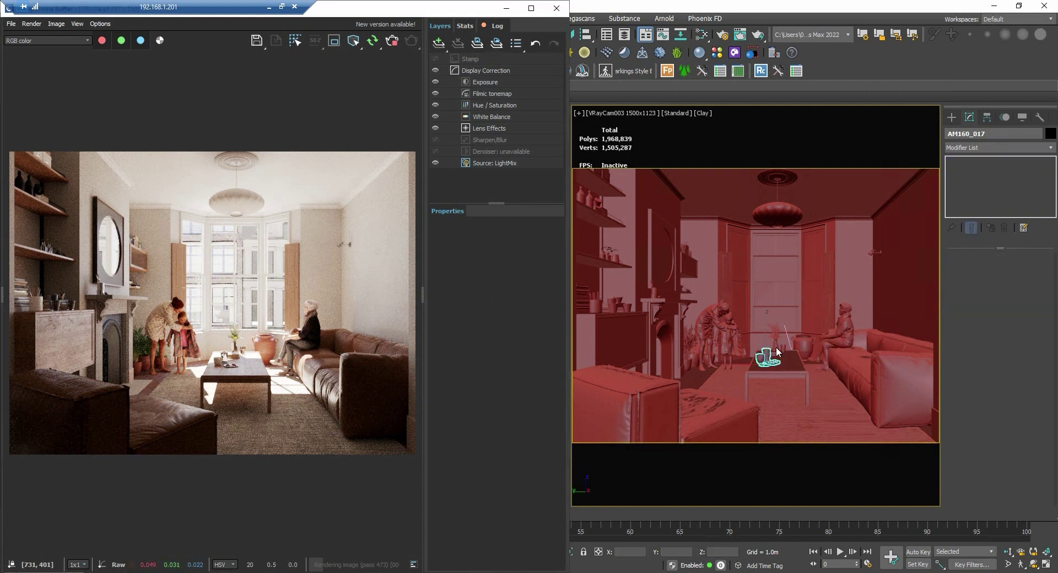
pyautogui.press('Delete')
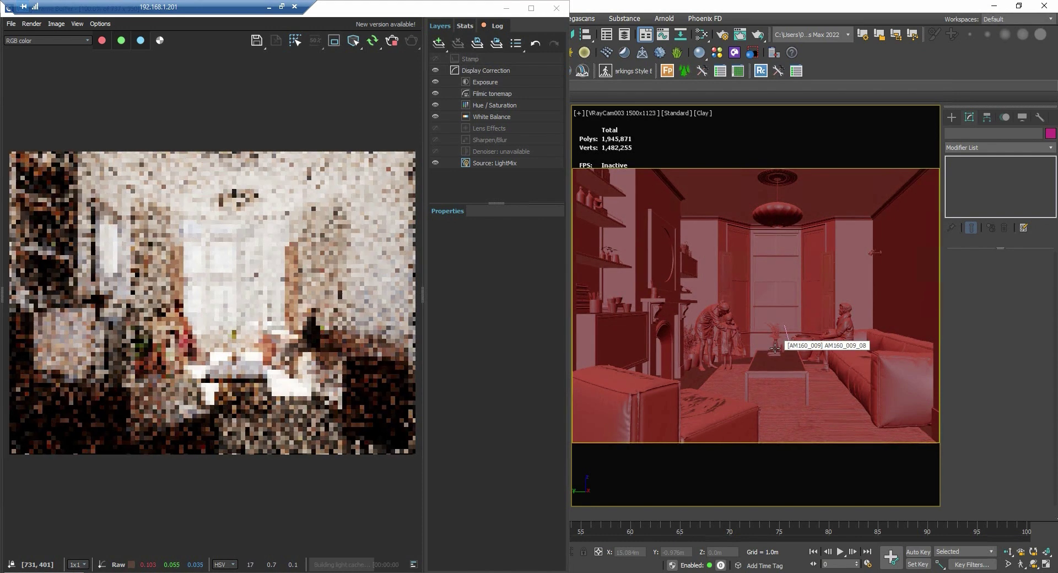
pyautogui.click(776, 347)
pyautogui.moveTo(776, 342); pyautogui.dragTo(778, 348)
# - Move the VRaySun in the Top view to about Y -6.39 m and Z 9.51 m, in front of the pink building
pyautogui.press('t')
pyautogui.click(843, 302)
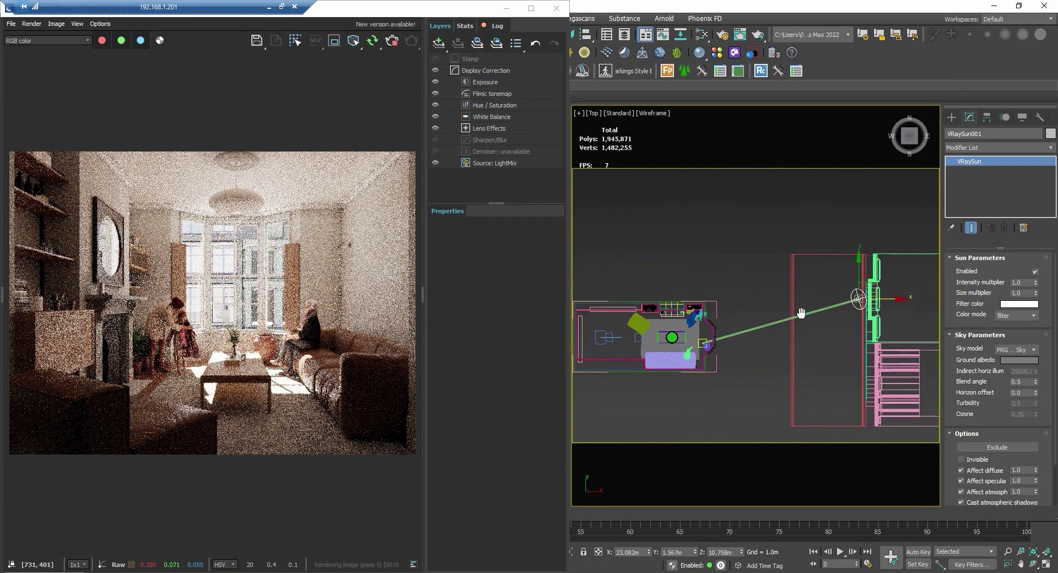
pyautogui.moveTo(843, 276); pyautogui.dragTo(843, 327)
pyautogui.moveTo(895, 337); pyautogui.dragTo(896, 342)
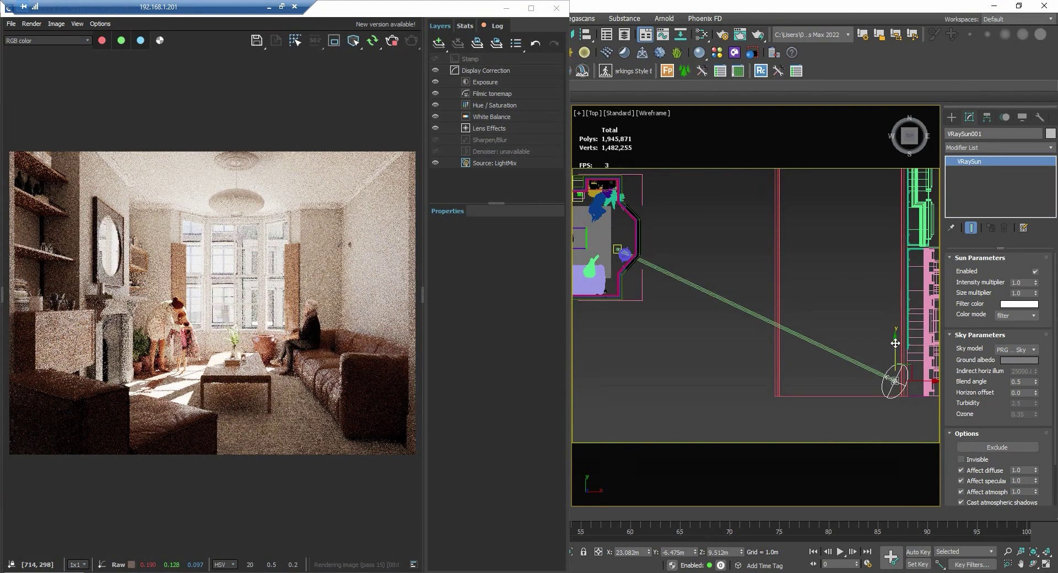
# - Give the VRaySun001 light a slightly cooler colour temperature in LightMix and load the Adanmq_Fuji_Velvia_100.cube LUT
pyautogui.click(487, 164)
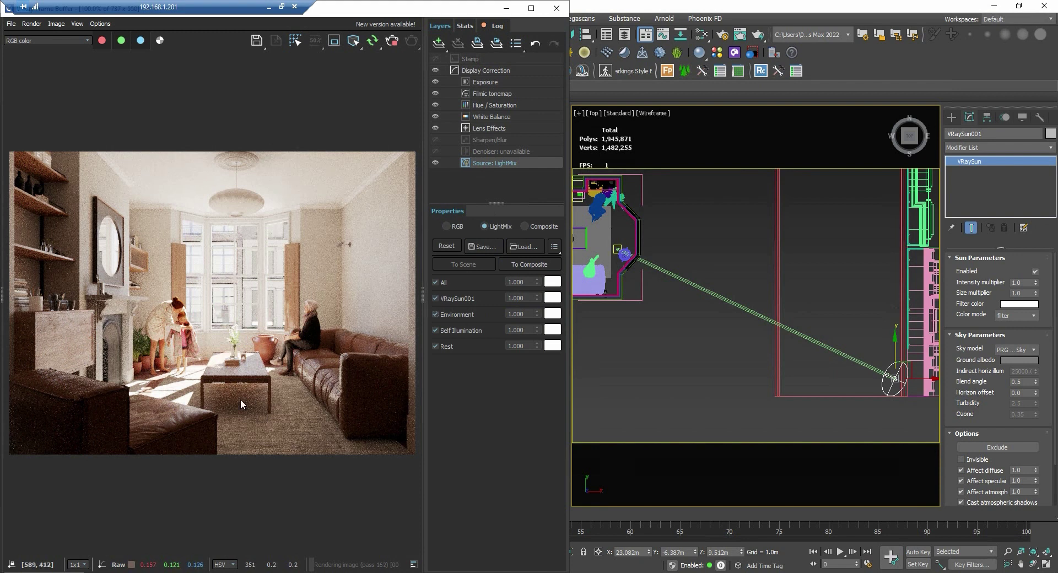
pyautogui.click(552, 298)
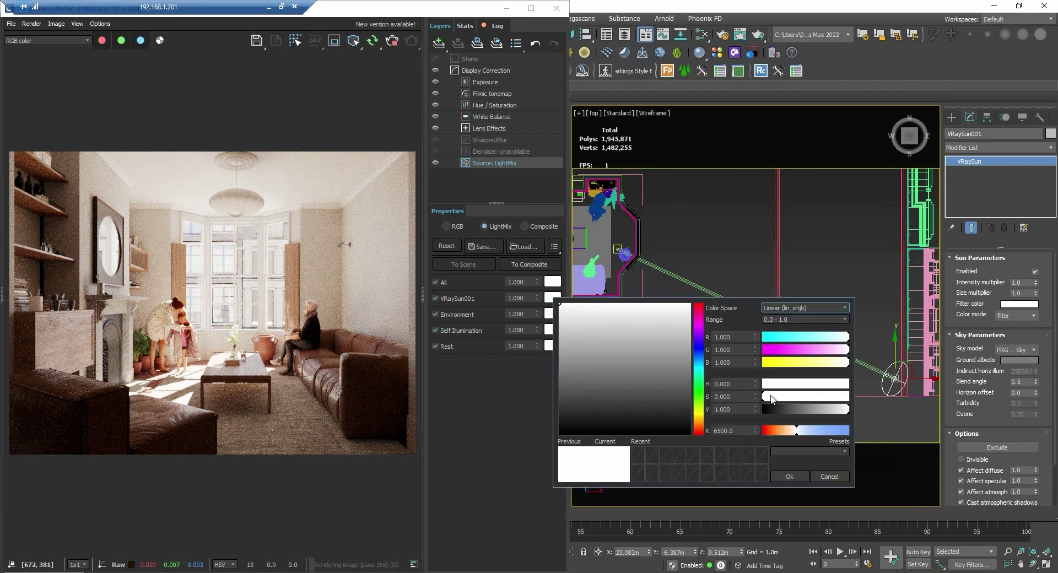
pyautogui.moveTo(810, 433)
pyautogui.mouseDown()
pyautogui.moveTo(821, 433)
pyautogui.moveTo(808, 434)
pyautogui.mouseUp()
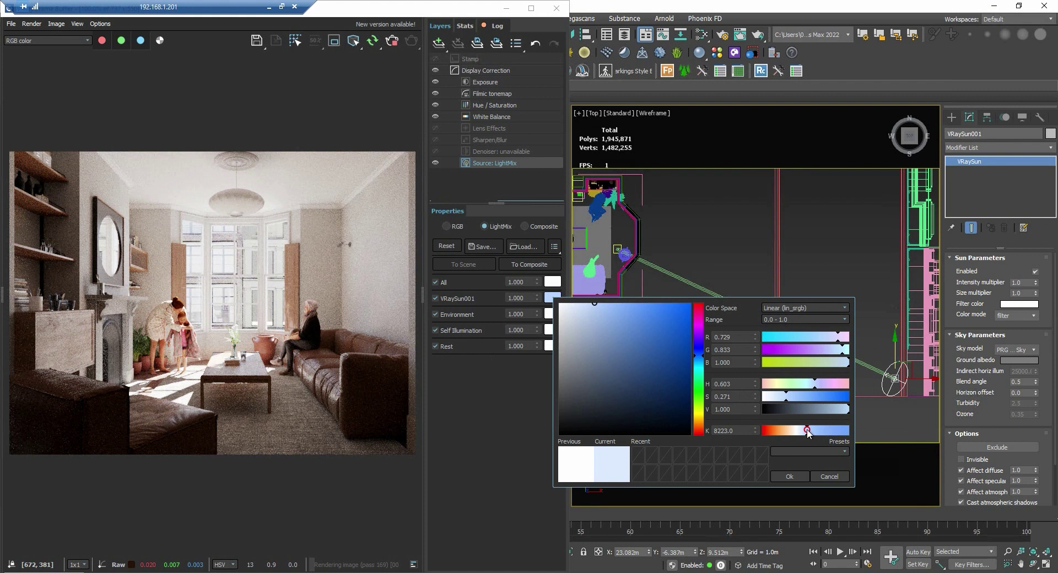
pyautogui.moveTo(808, 434); pyautogui.dragTo(800, 433)
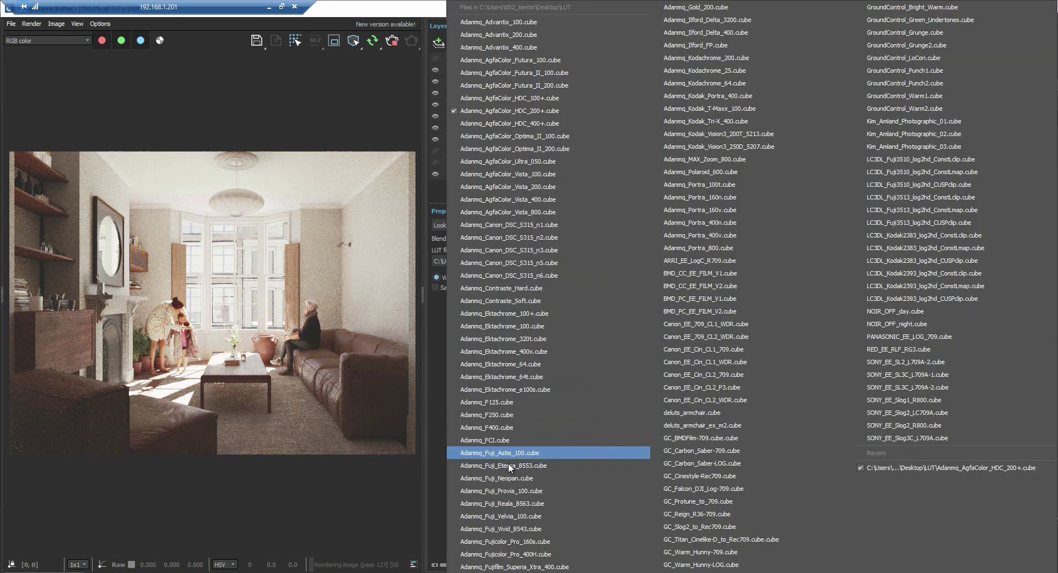
pyautogui.click(517, 518)
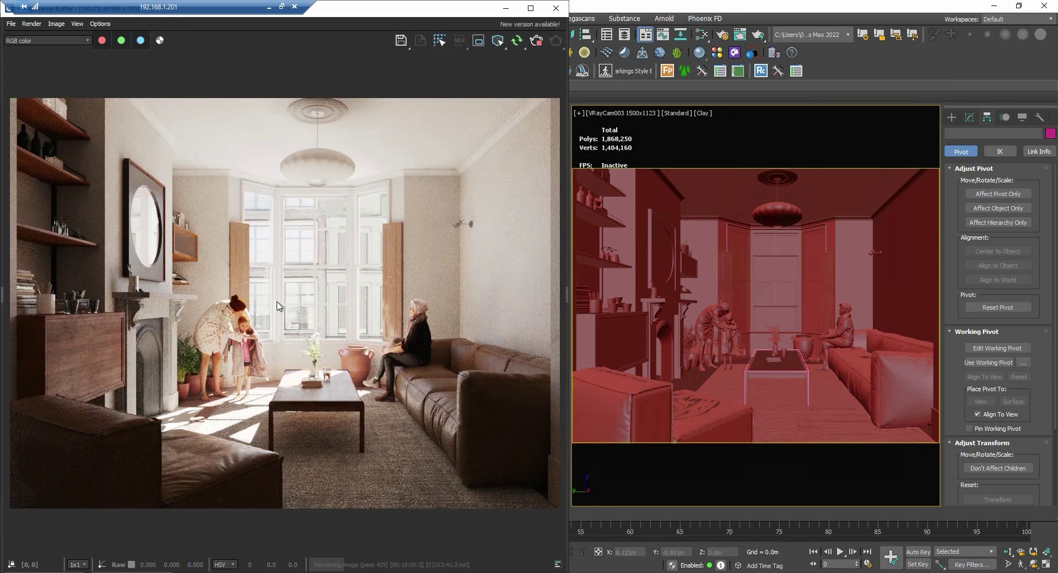
# - Stop the interactive render, maximize the frame buffer and save the current image to the render history
pyautogui.click(535, 43)
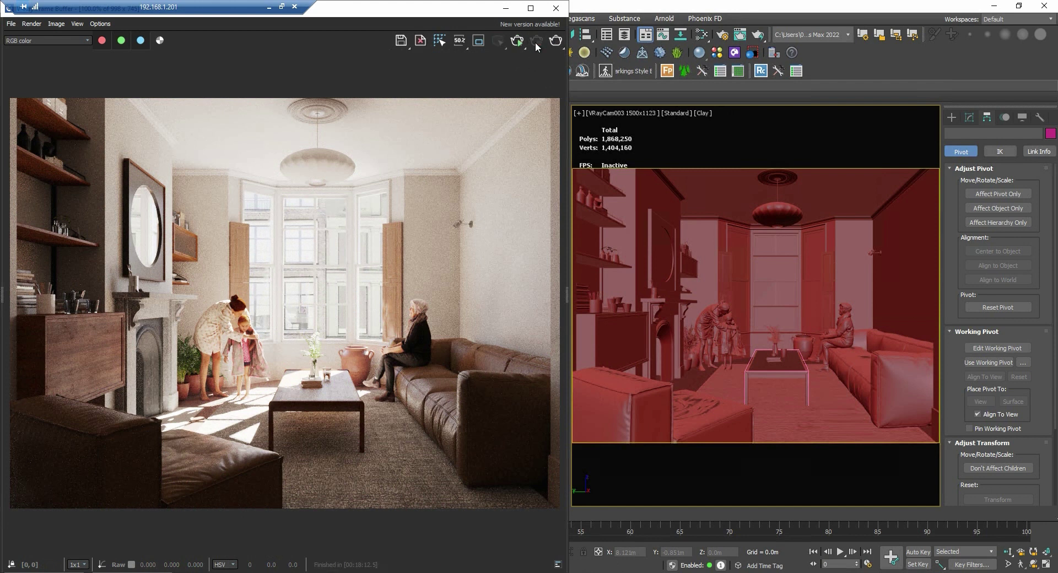
pyautogui.click(531, 8)
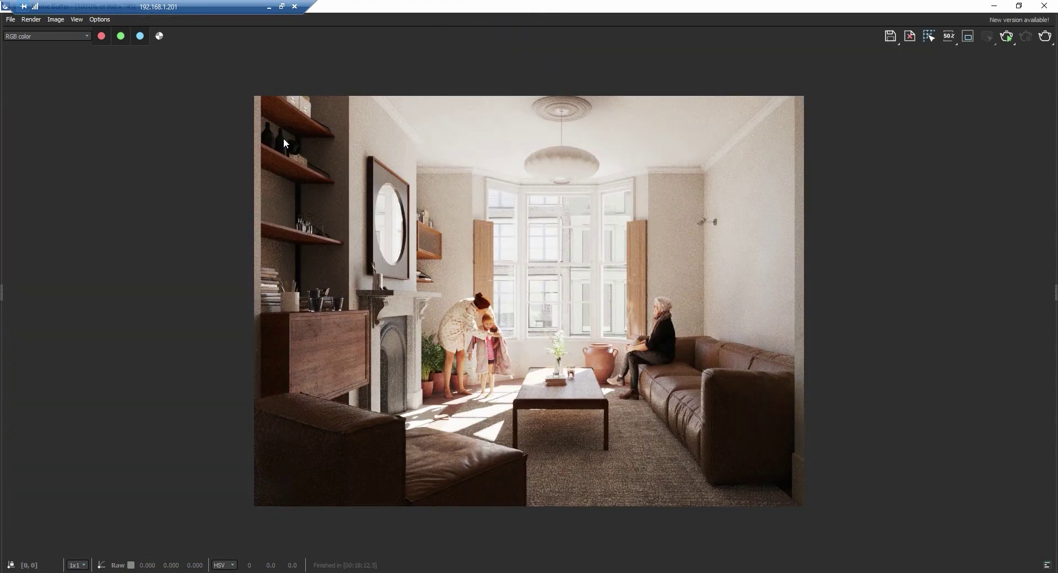
pyautogui.moveTo(5, 300); pyautogui.dragTo(100, 287)
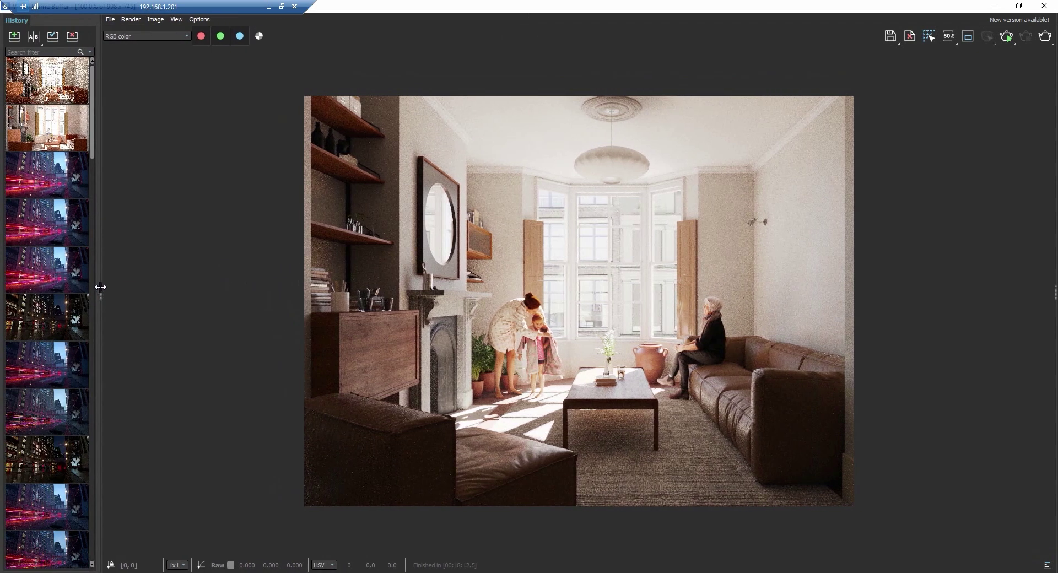
pyautogui.click(15, 36)
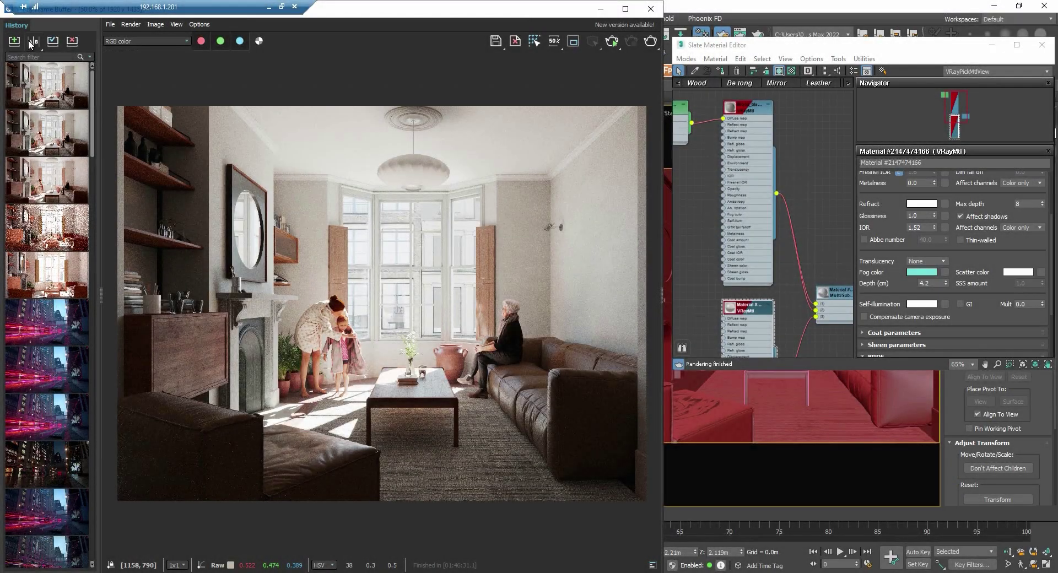
# - Compare the newest history render as A with the early red-sofa render as B in the maximized frame buffer
pyautogui.click(30, 44)
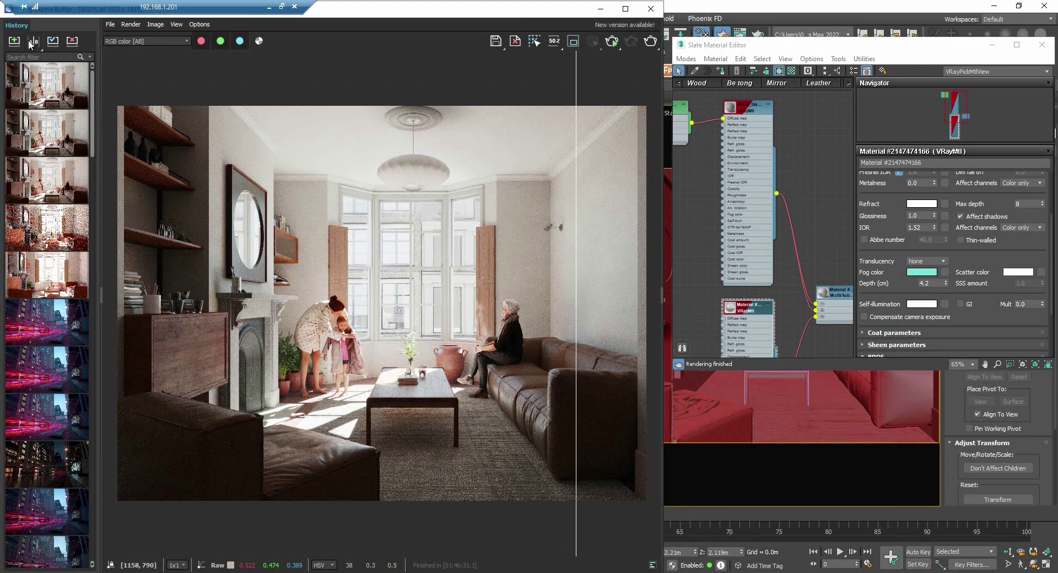
pyautogui.click(22, 87)
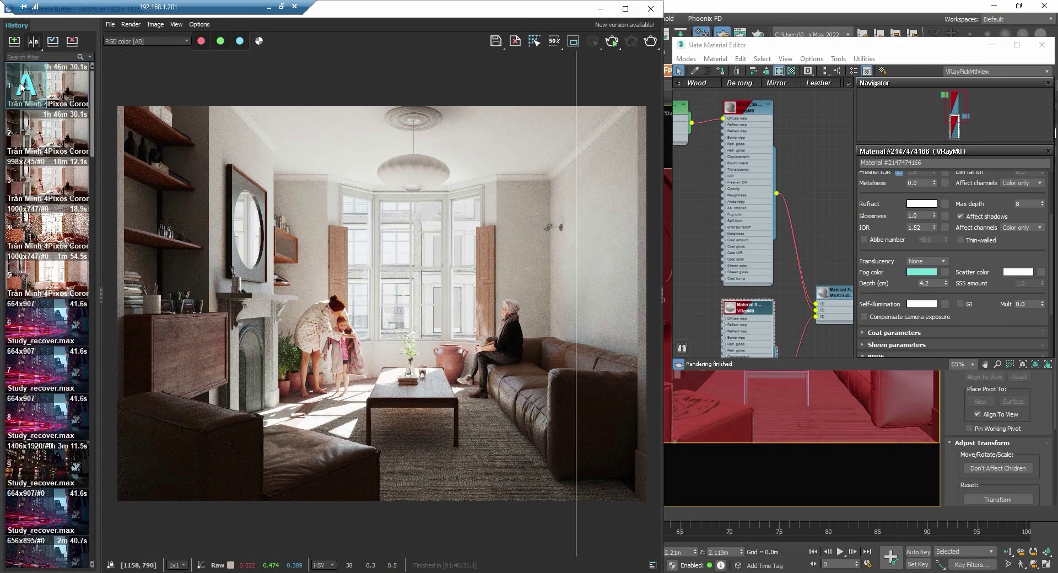
pyautogui.click(68, 277)
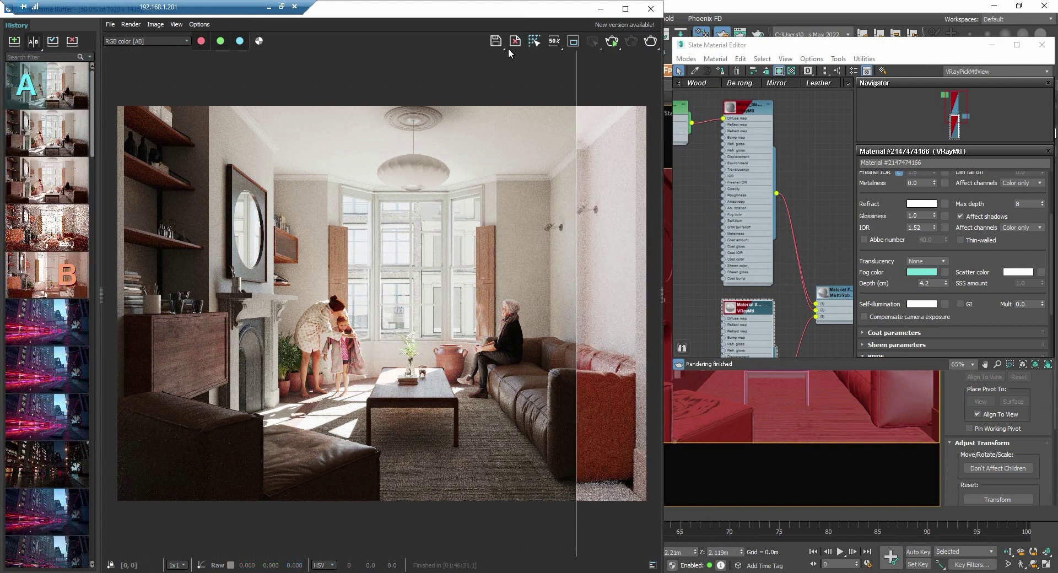
pyautogui.click(626, 8)
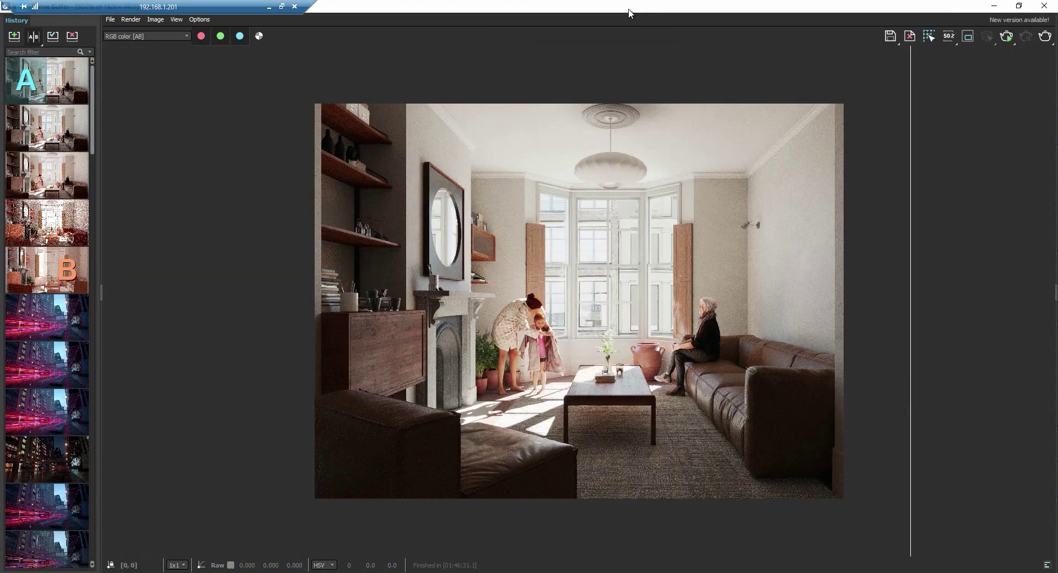